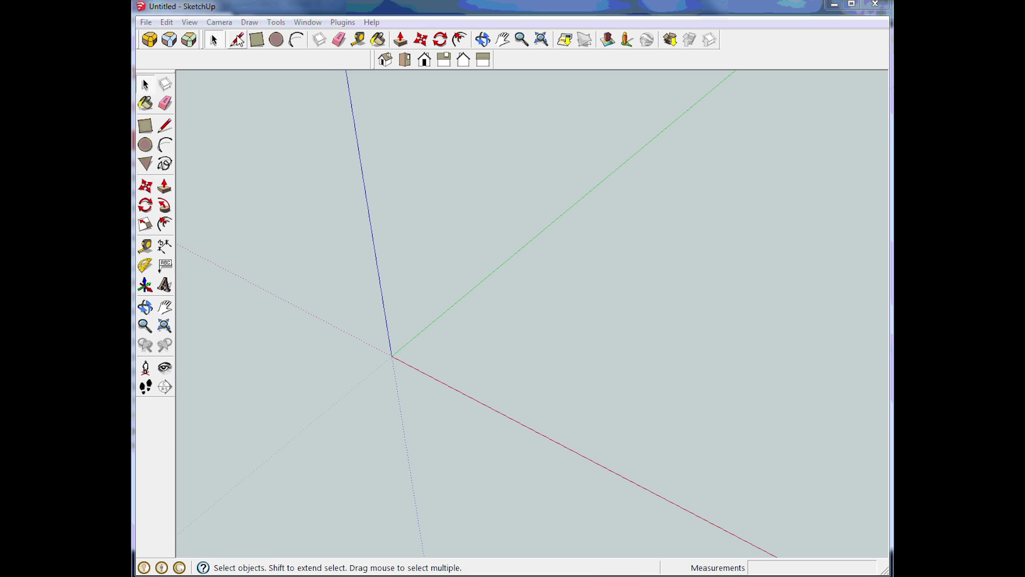
- Set the empty model to Top view with a Parallel Projection camera
click(148, 22)
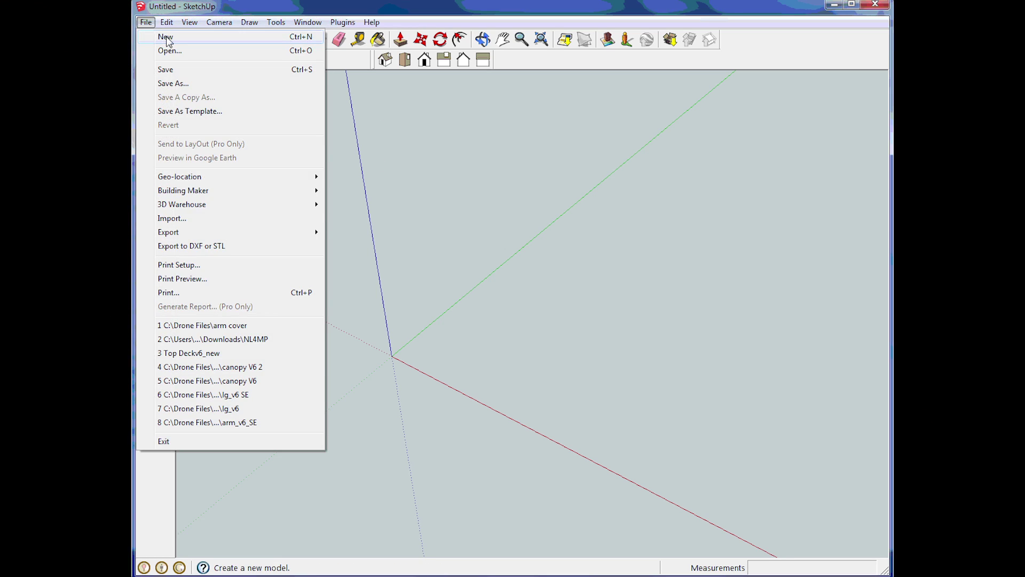
key(Escape)
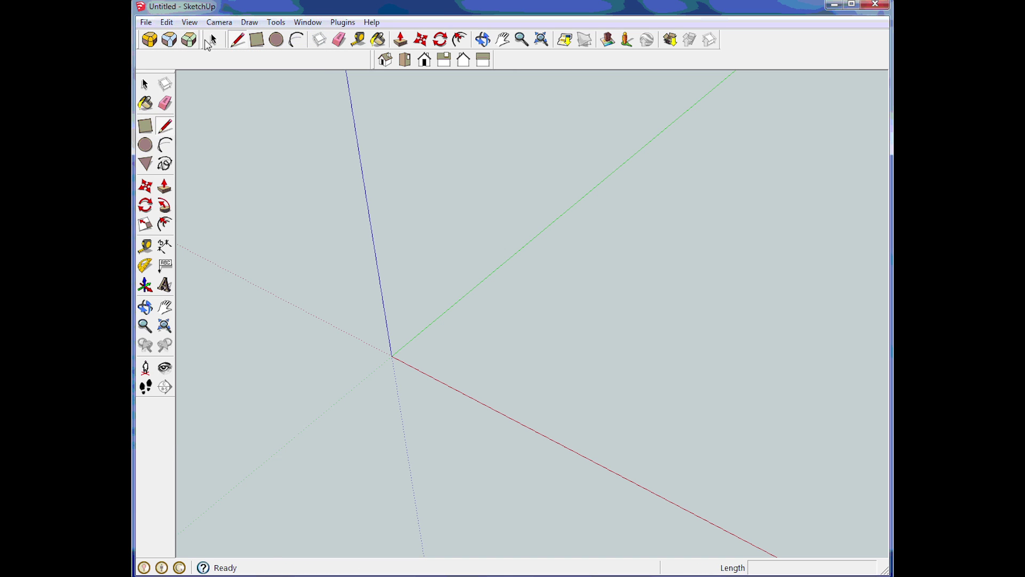
click(194, 24)
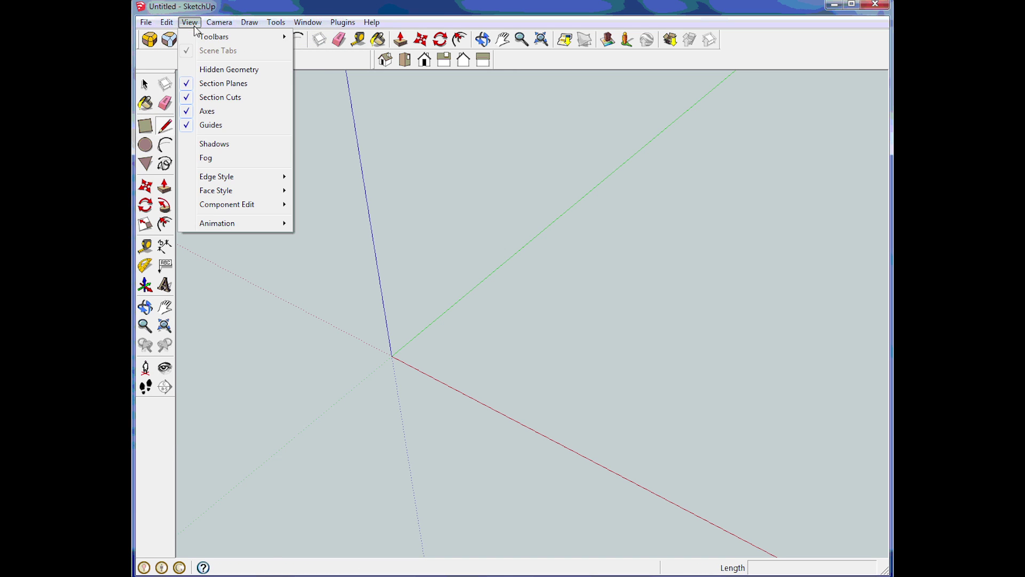
mouse_move(207, 36)
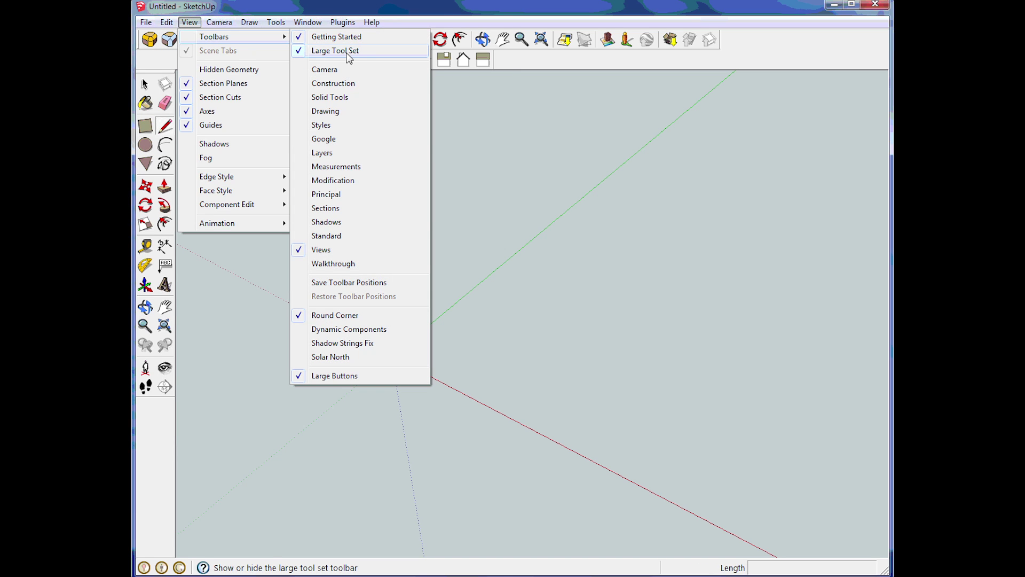
click(536, 57)
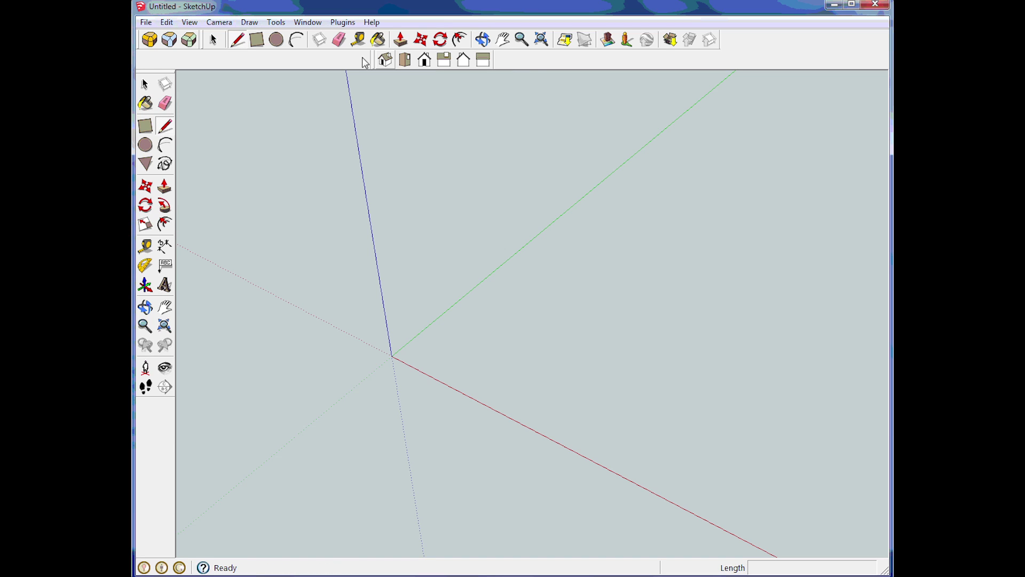
click(405, 61)
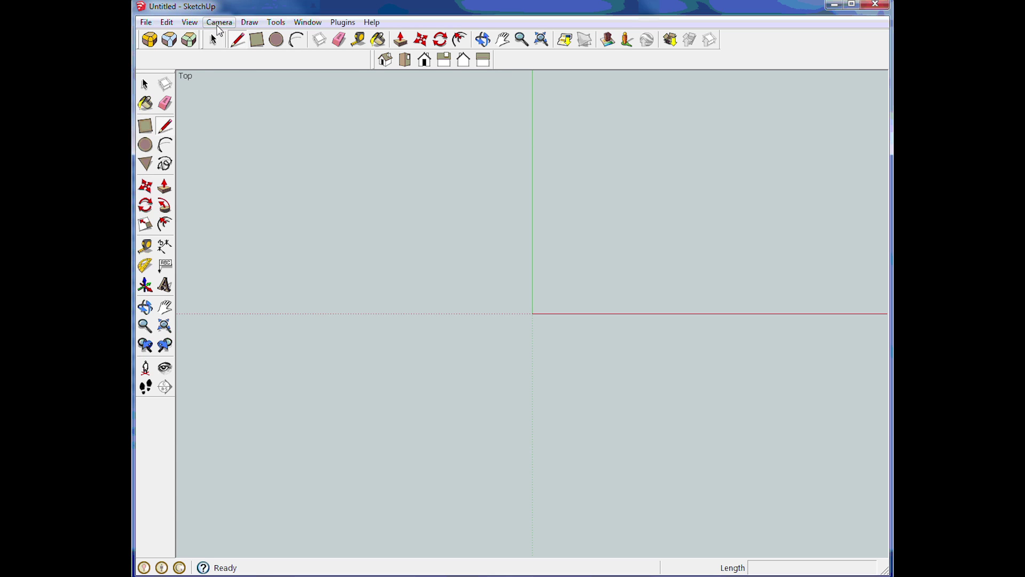
click(219, 25)
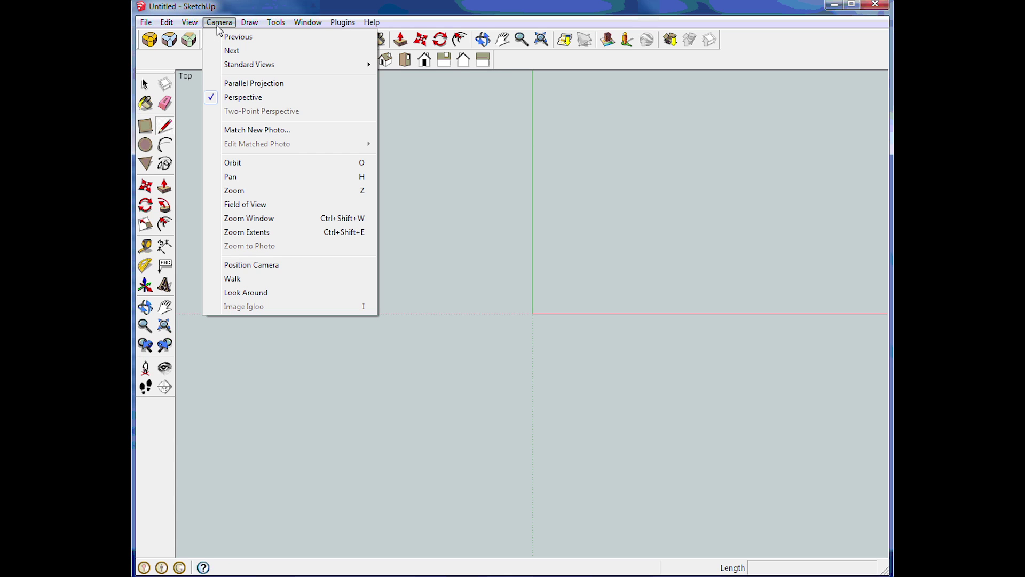
click(247, 84)
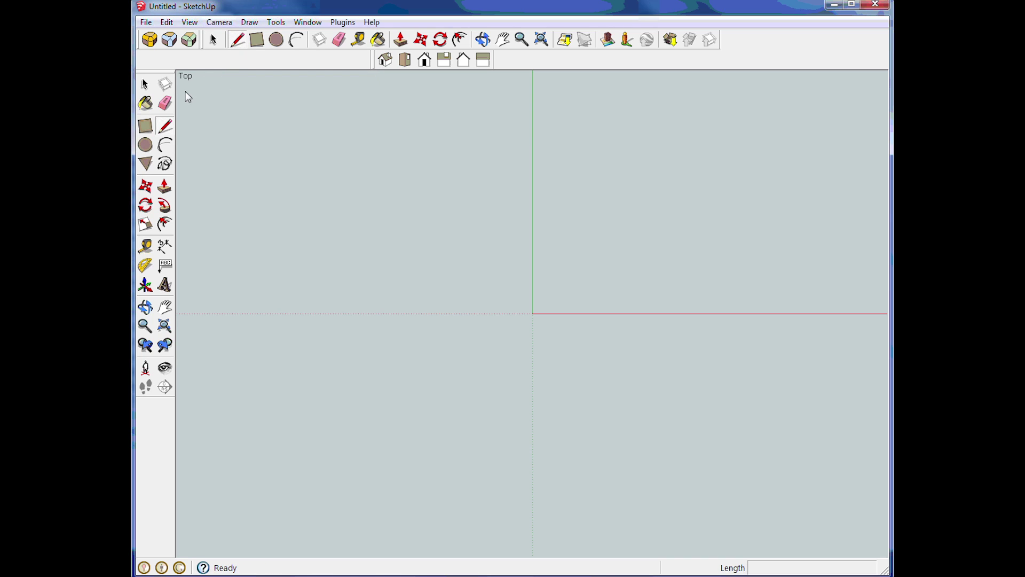
- Draw a 150 × 150 square face near the origin and frame it in the view
click(148, 132)
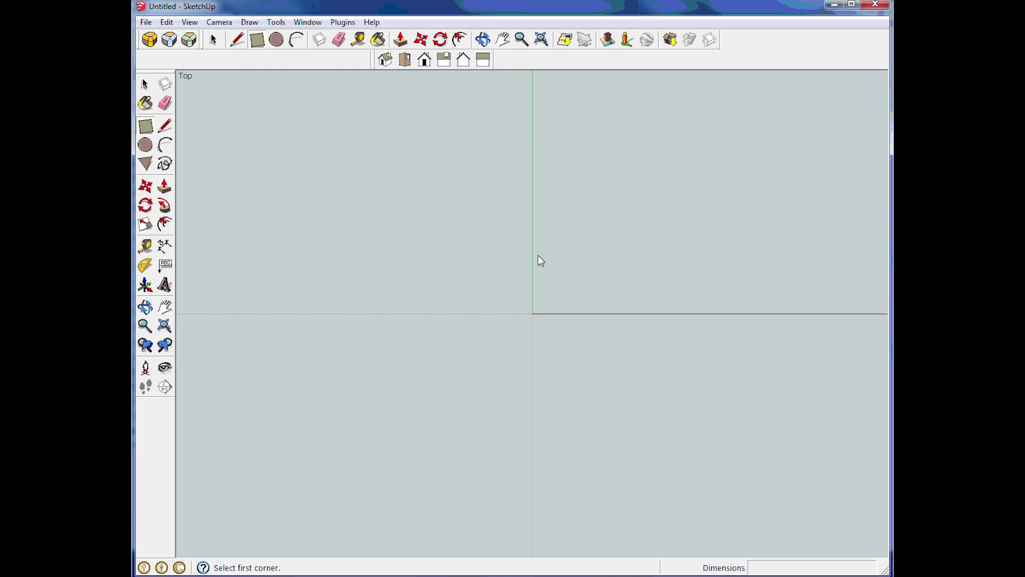
click(447, 242)
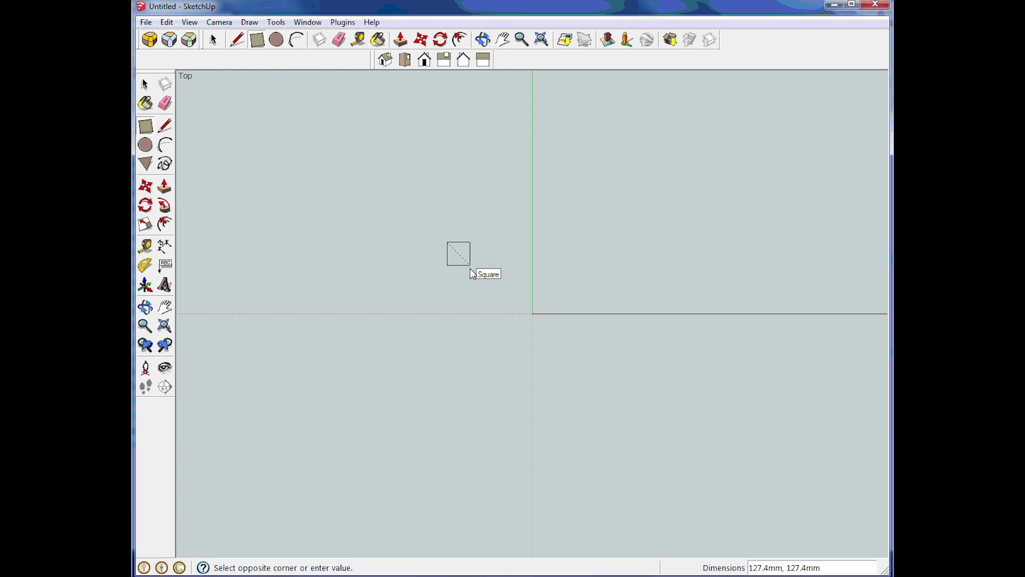
text(150,15)
key(Return)
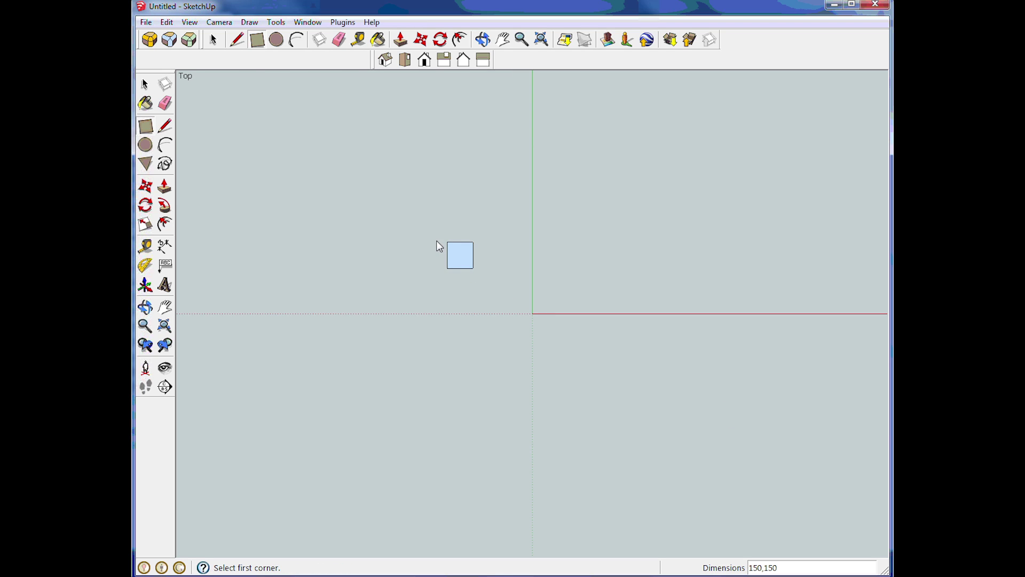
click(517, 42)
drag(422, 228, 210, 33)
click(503, 40)
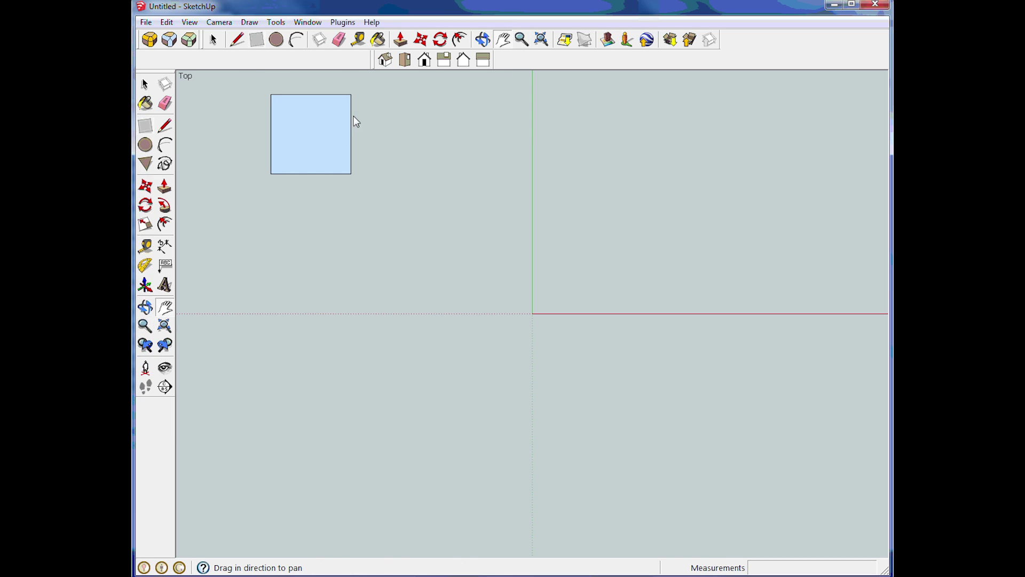
drag(355, 121, 530, 277)
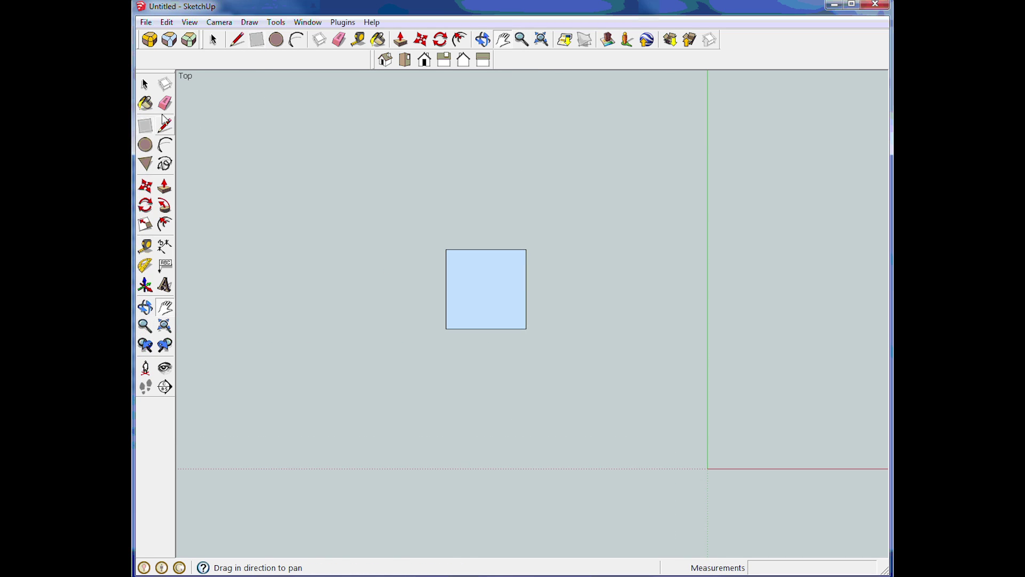
- Select the square face and orbit to an angled 3D view of it
key(space)
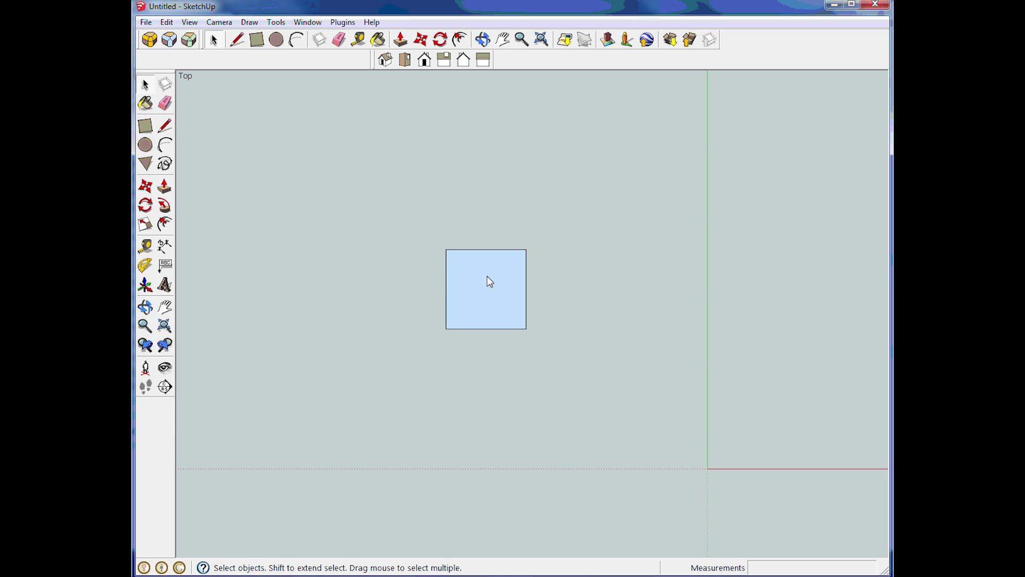
scroll(487, 276, up, 5)
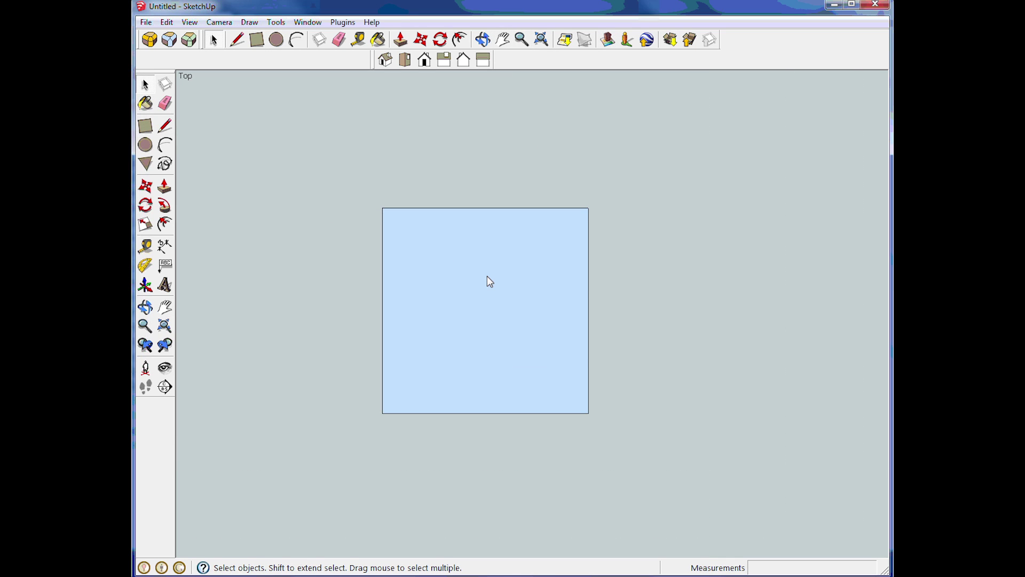
scroll(488, 277, up, 1)
scroll(490, 282, up, 1)
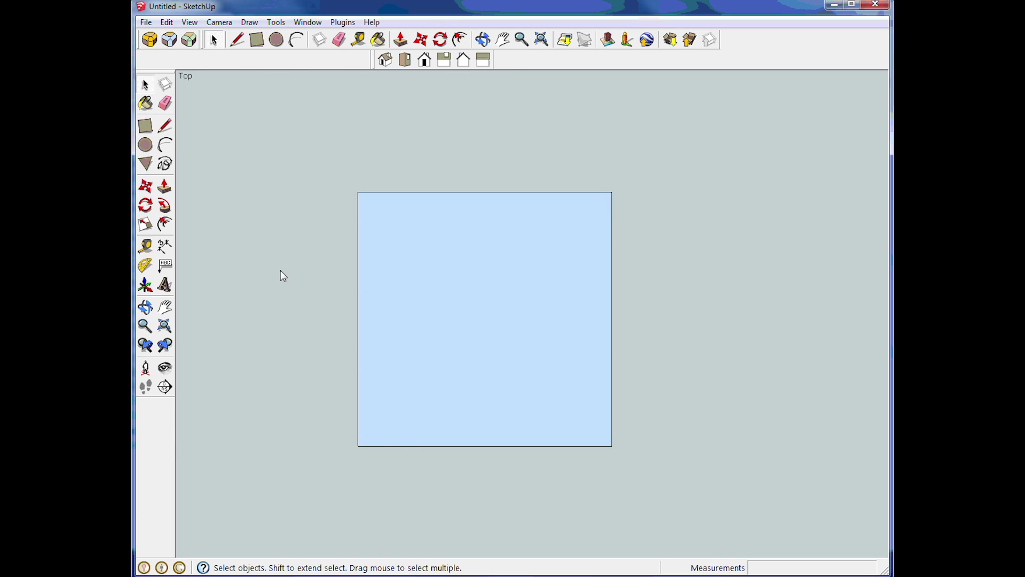
click(422, 337)
key(o)
drag(642, 463, 446, 120)
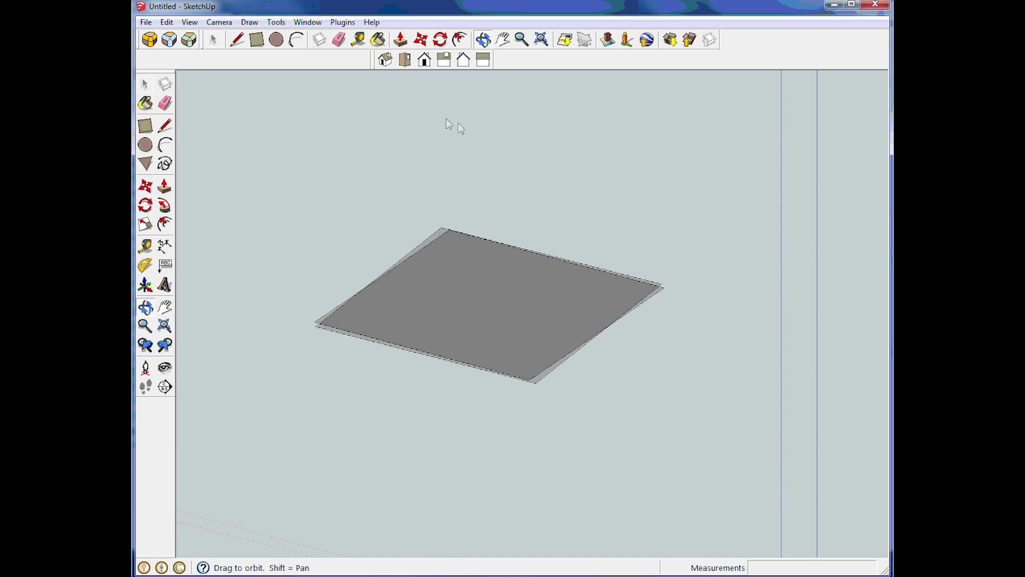
click(168, 187)
- Extrude the square face upward into a 20 mm thick slab
click(512, 328)
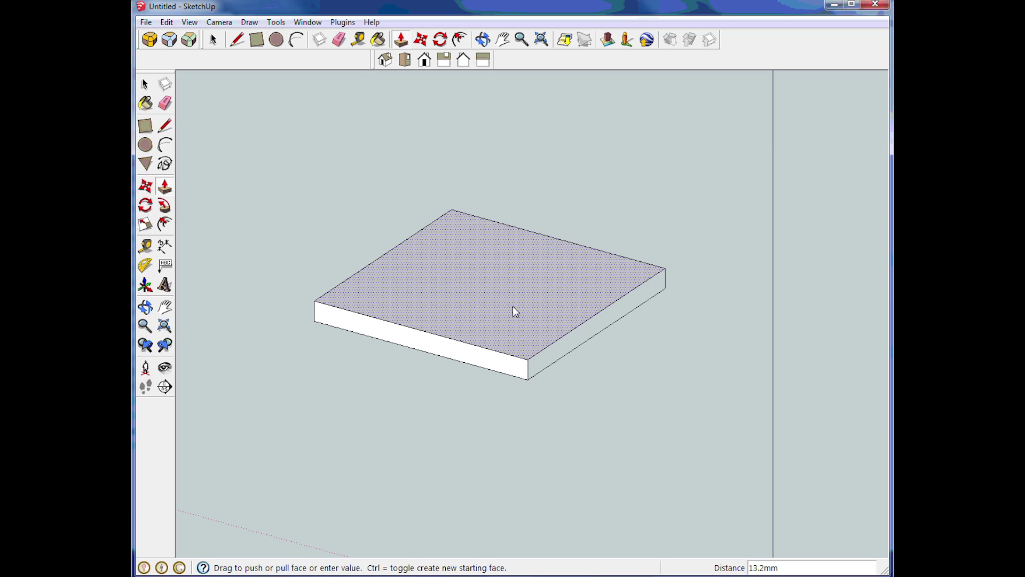
text(20)
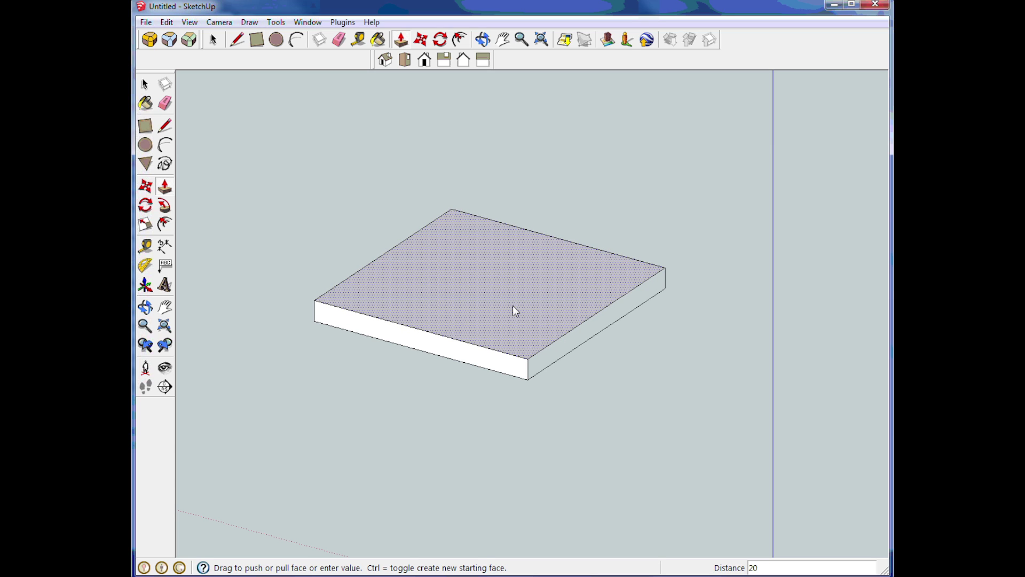
key(Return)
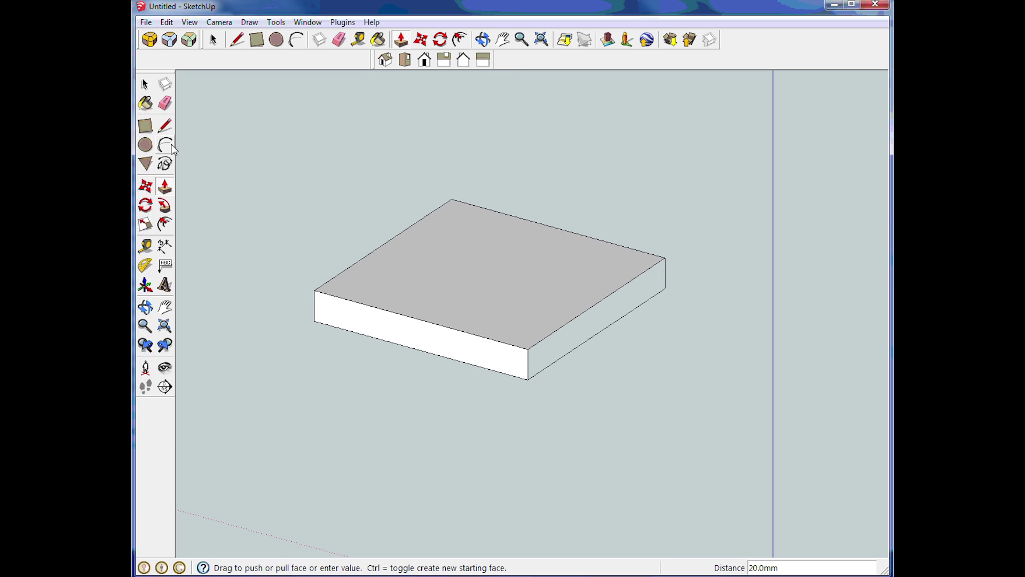
click(145, 127)
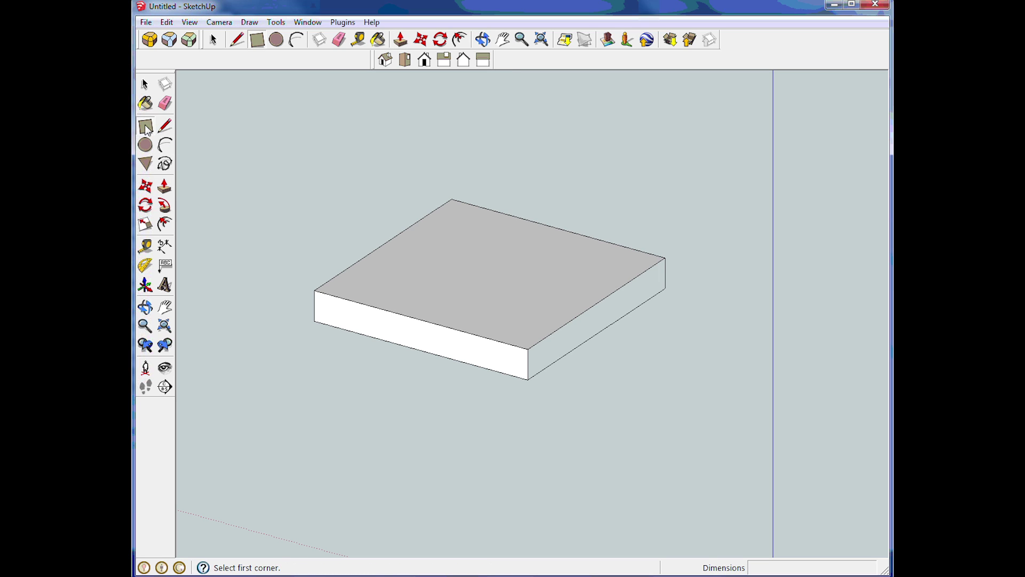
- Draw a 50 × 50 square at the slab's back top corner
click(452, 200)
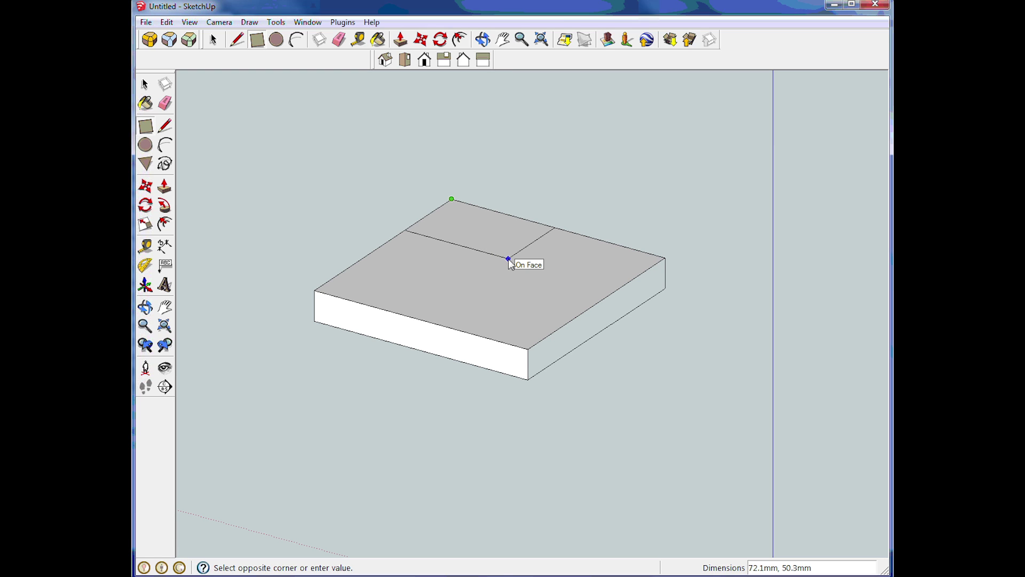
text(50, 50)
key(Return)
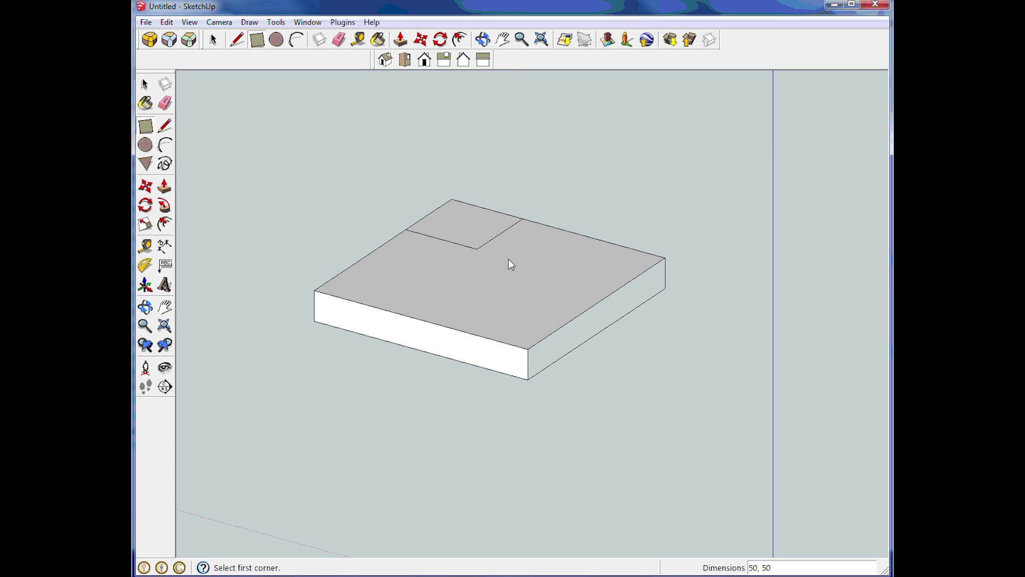
- Push/pull the small square up 40 mm into a cube
click(164, 190)
click(448, 226)
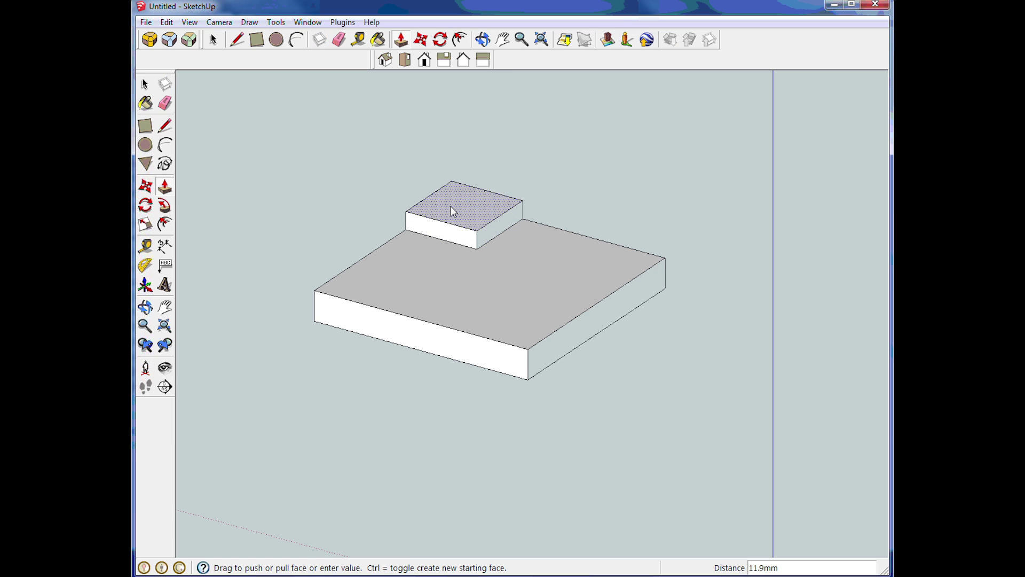
text(40)
key(Return)
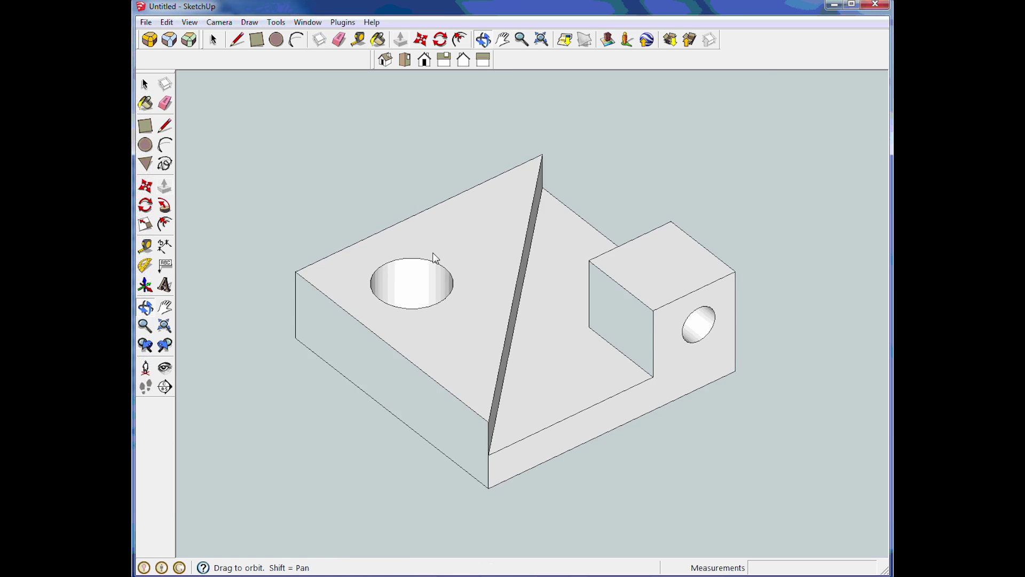
middle_drag(435, 259, 460, 248)
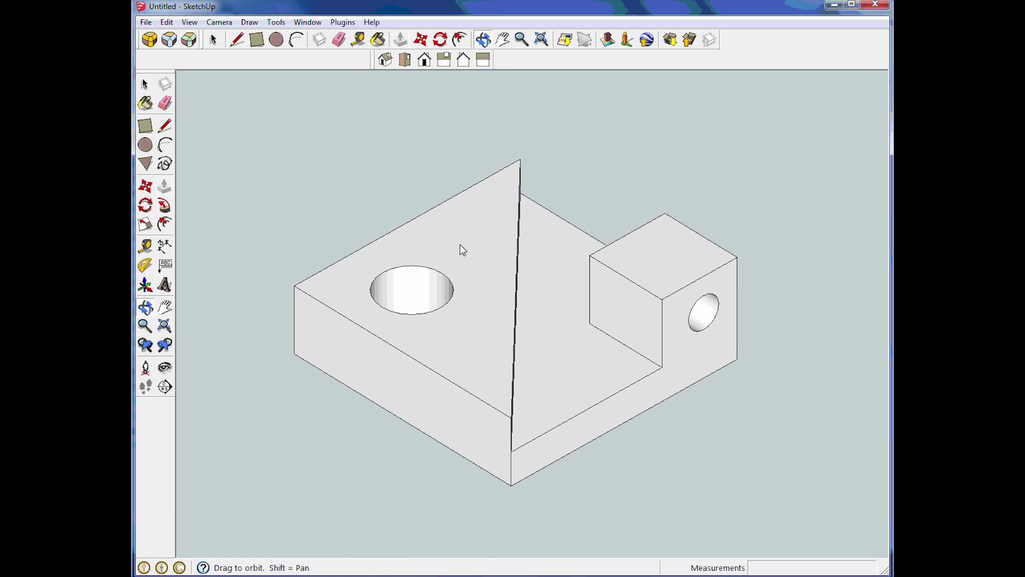
- Select every face and edge of the block model with a window drag
click(145, 84)
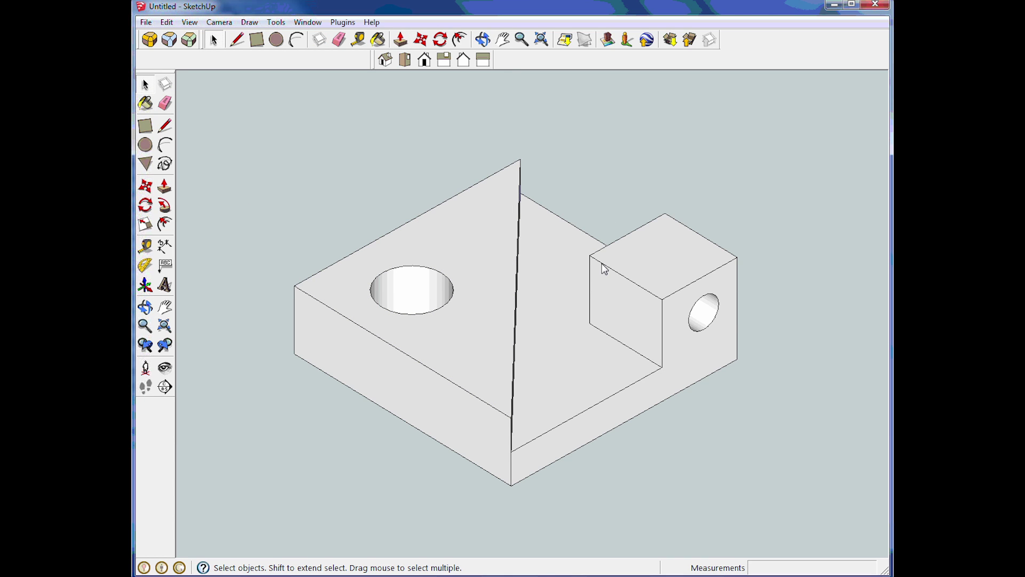
middle_drag(412, 197, 313, 197)
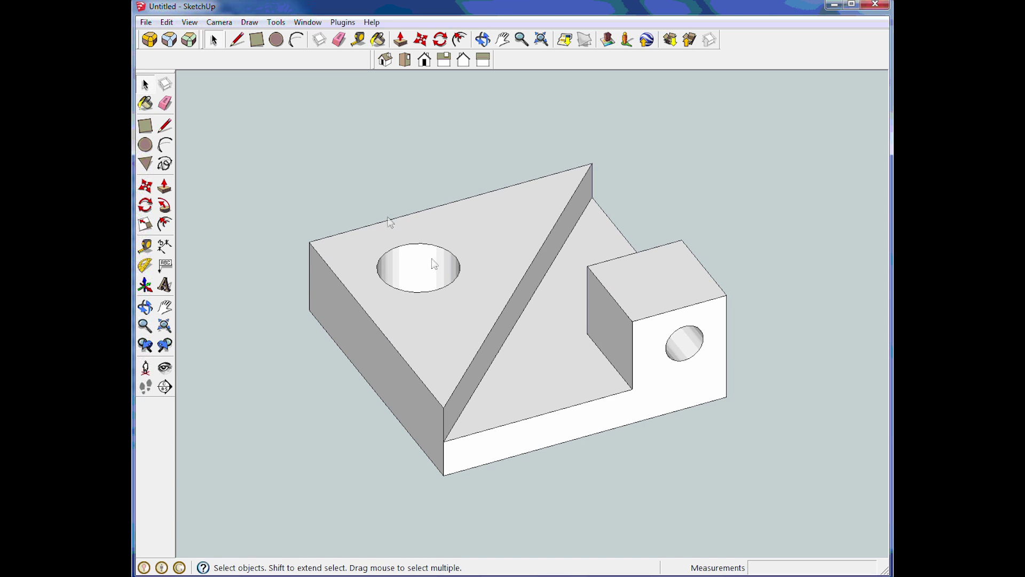
click(471, 236)
triple_click(470, 233)
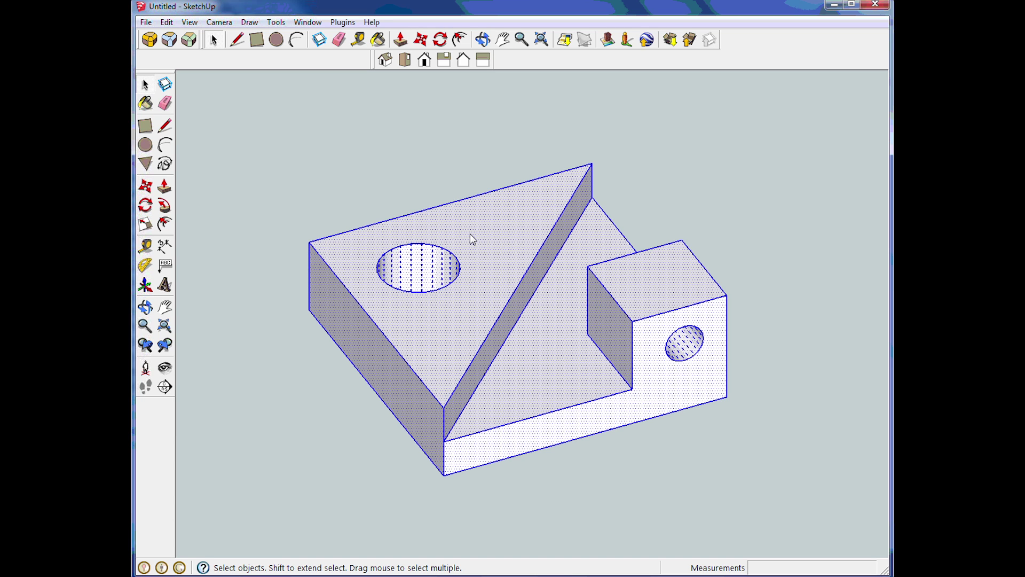
click(397, 164)
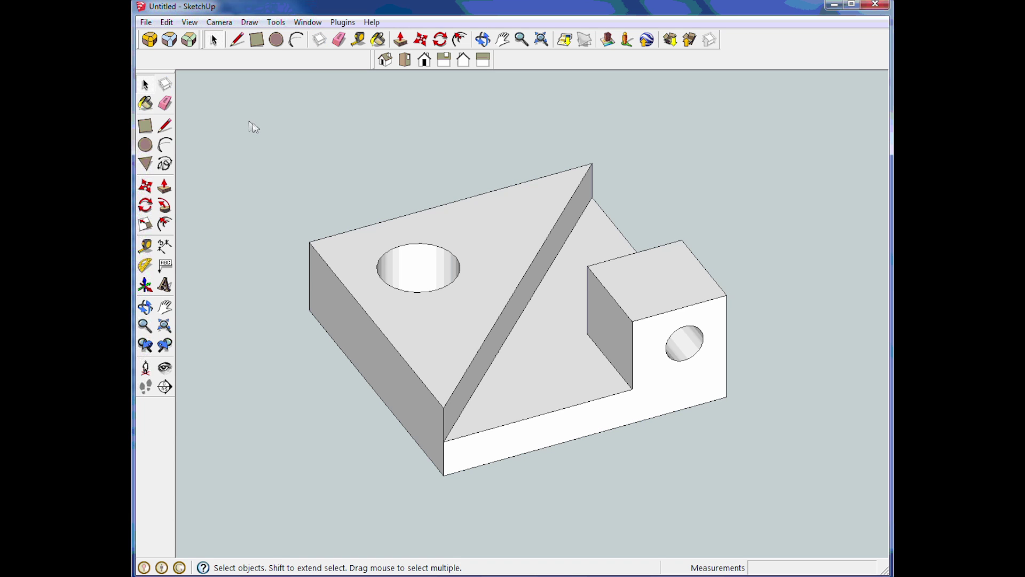
drag(254, 126, 780, 502)
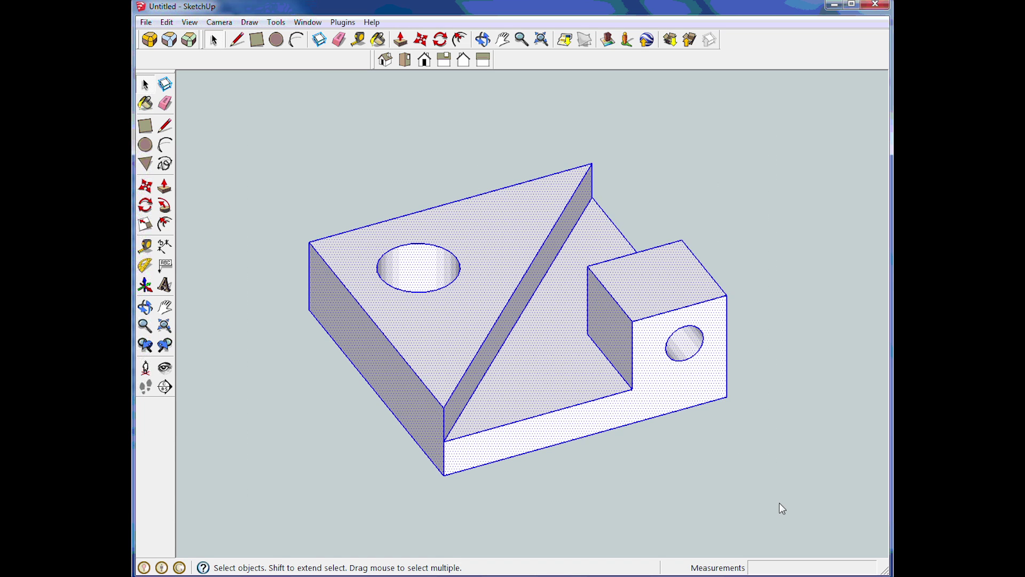
- Turn the selection into a single component, Component#1
right_click(565, 377)
click(621, 475)
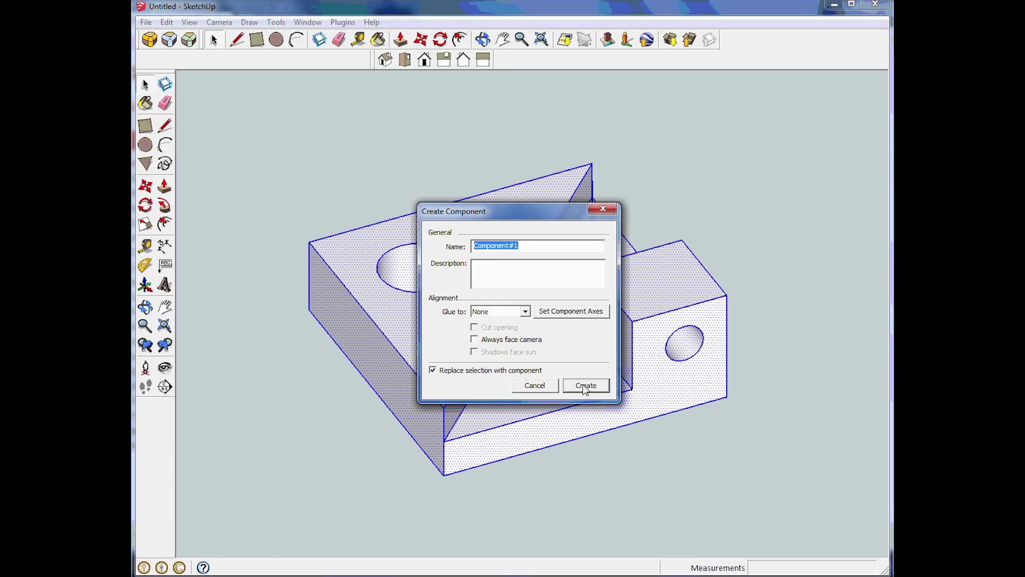
click(586, 385)
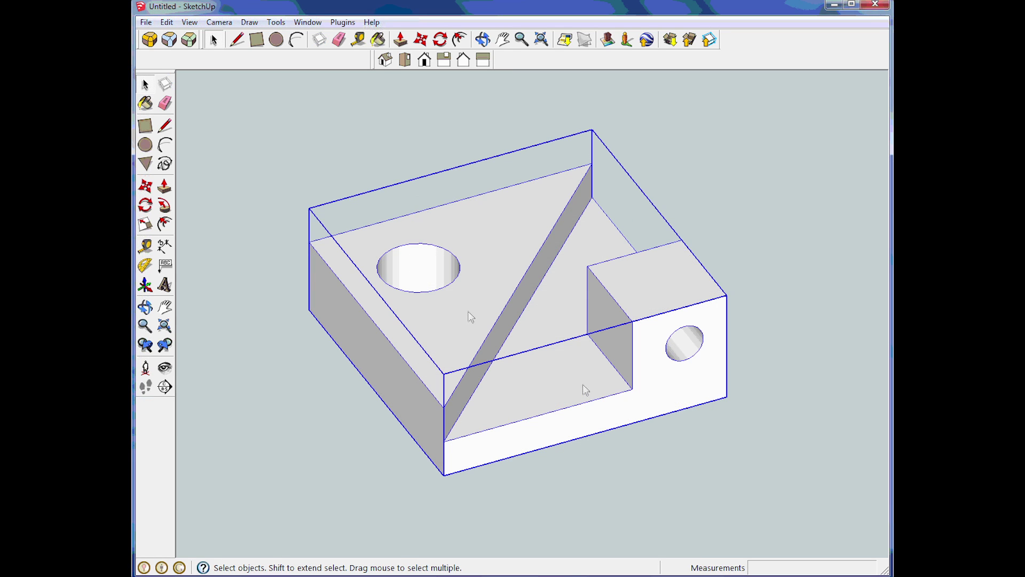
click(147, 22)
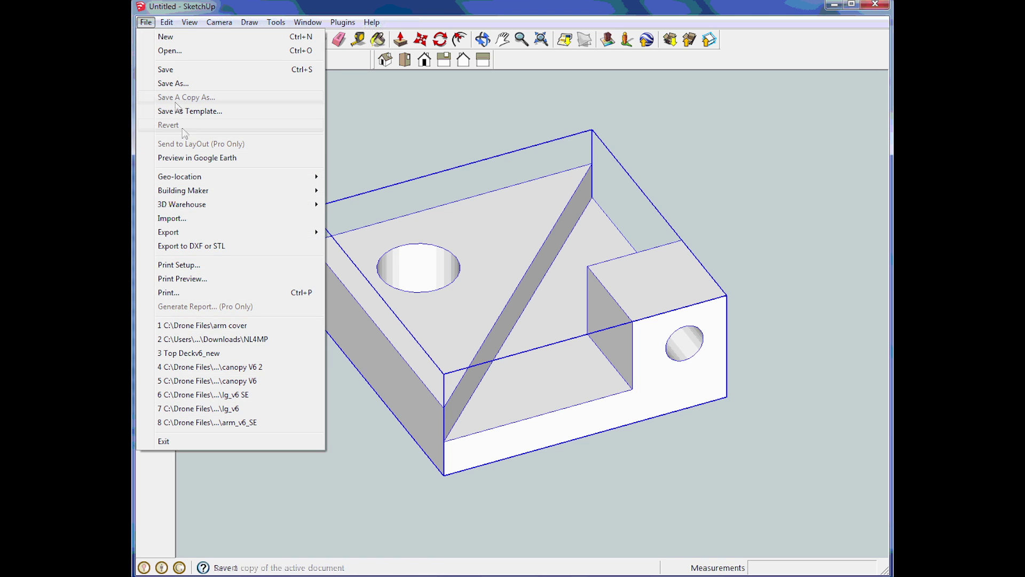
- Export the model as STL in millimetres to box.stl on the Desktop, replacing the old file
click(229, 247)
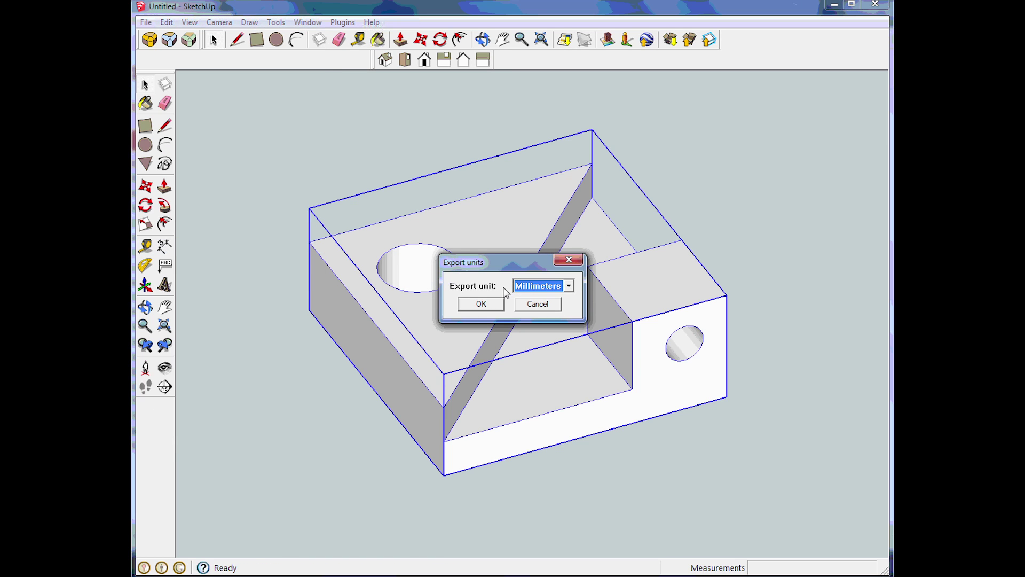
click(484, 305)
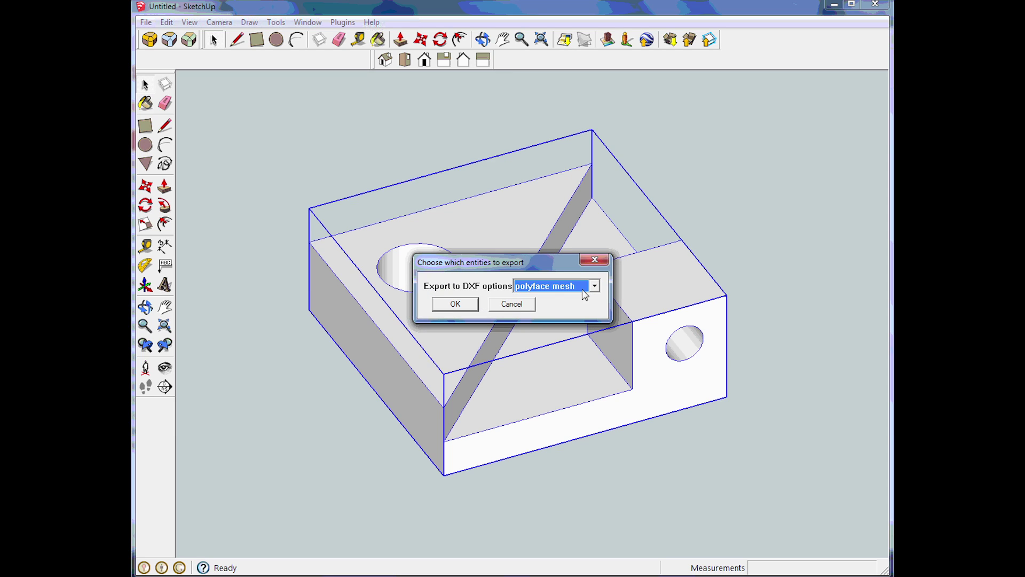
click(596, 286)
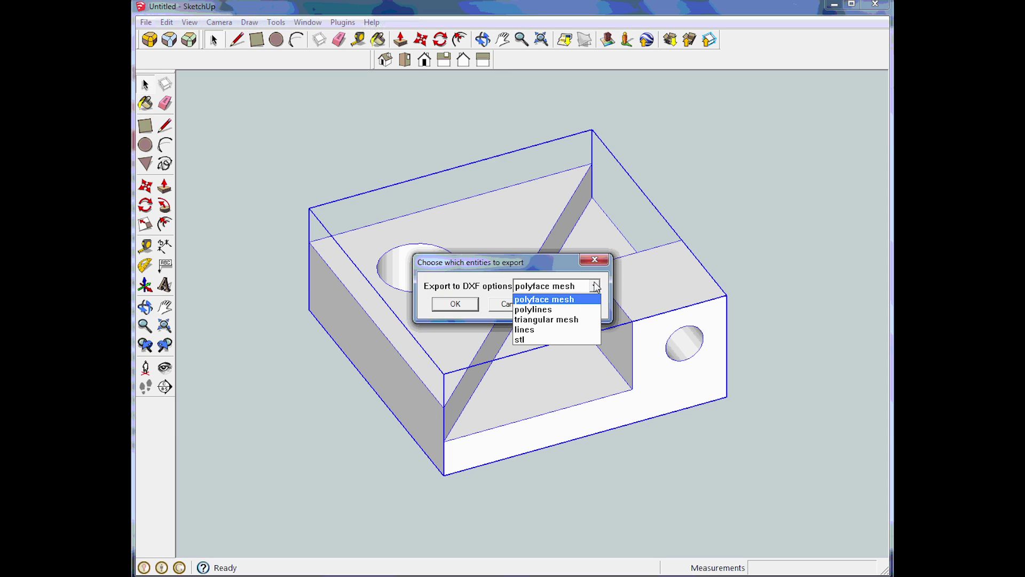
click(526, 340)
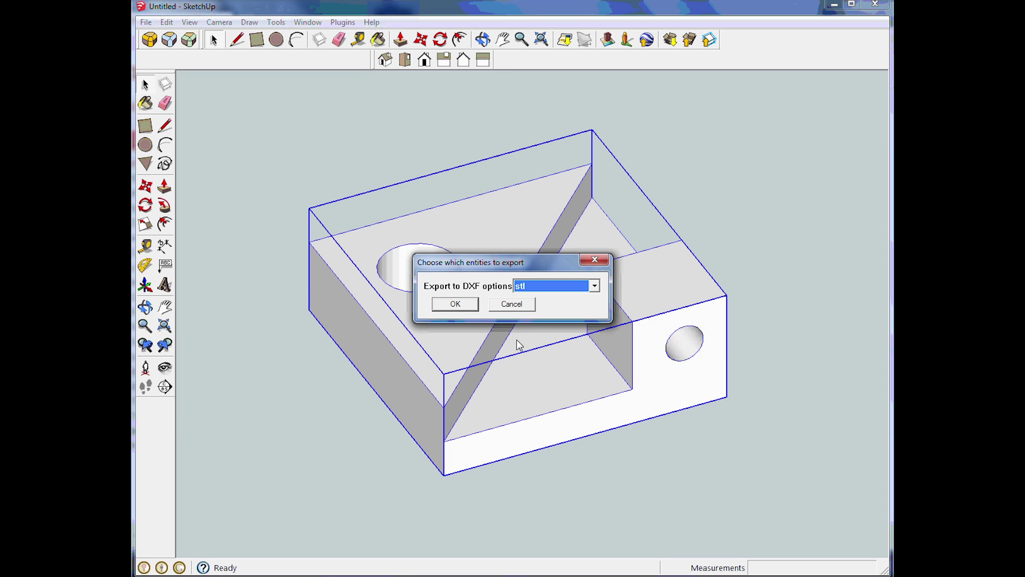
click(463, 306)
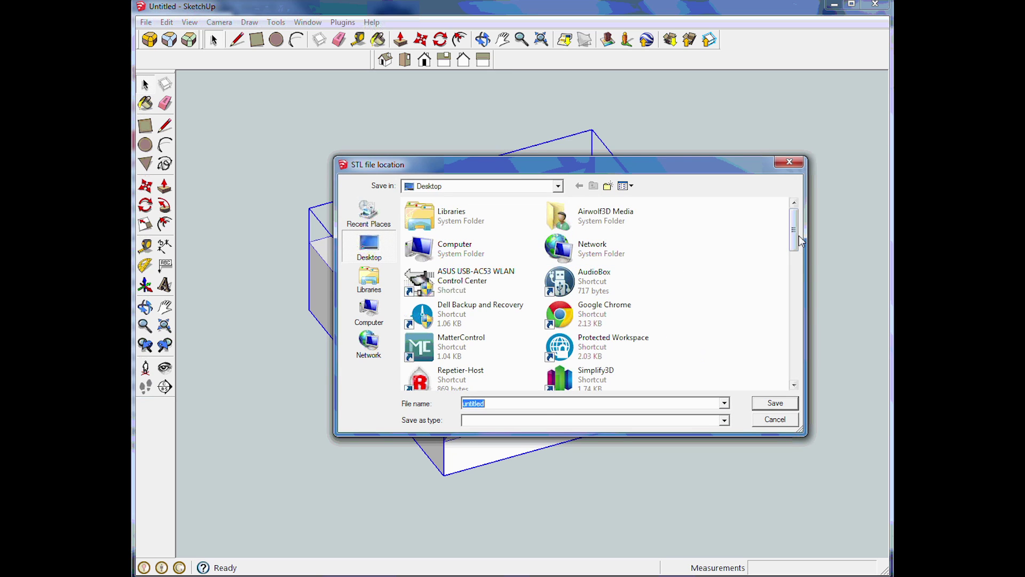
text(b)
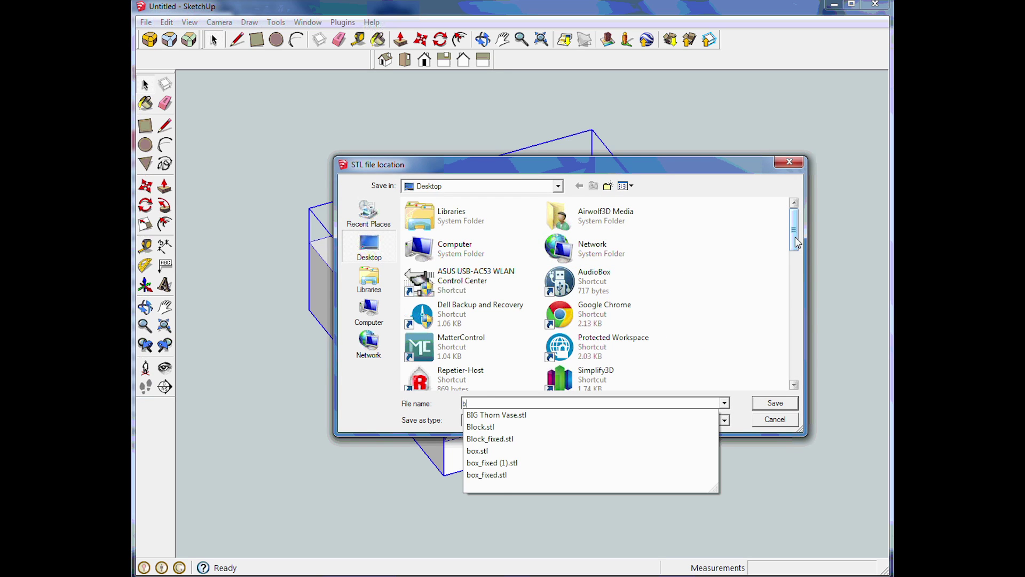
text(ox.stl)
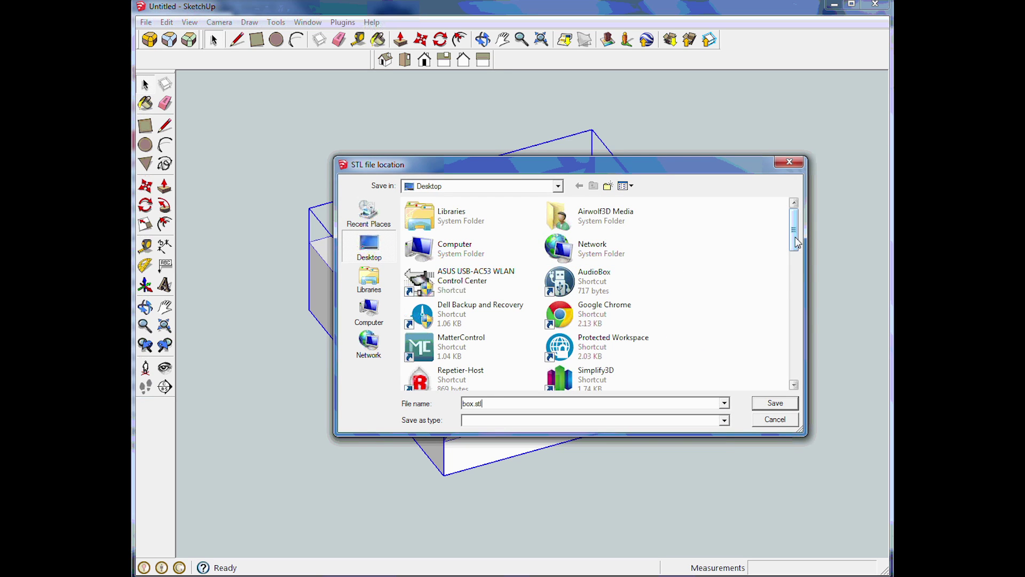
key(Return)
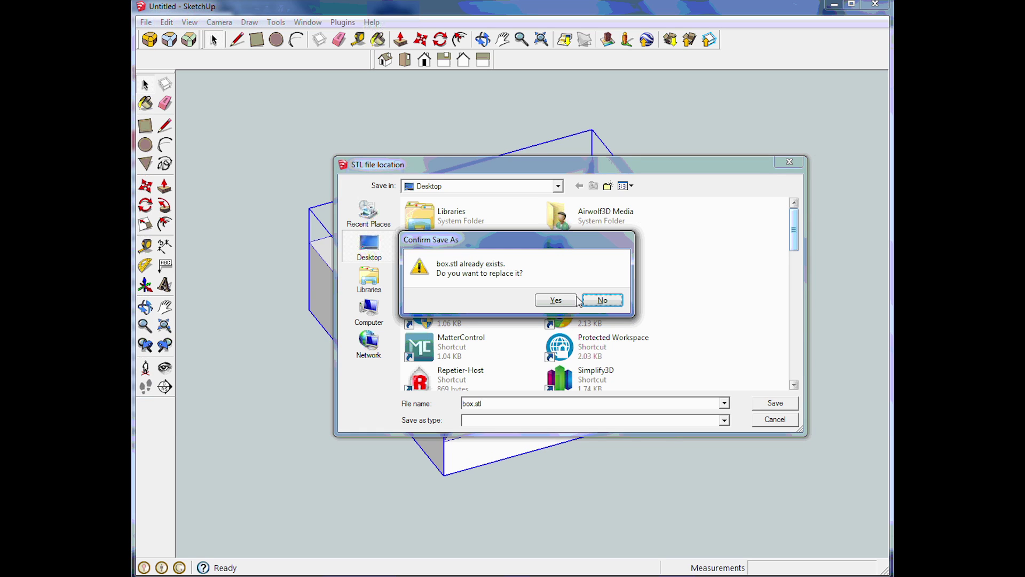
click(567, 310)
click(568, 322)
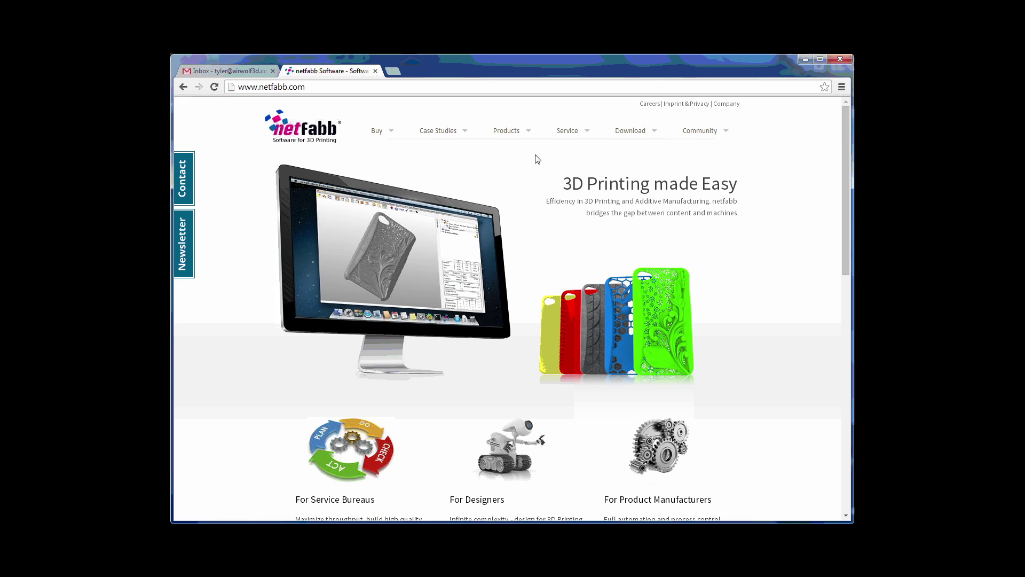
- Open netfabb's Cloud Service model repair page from the Service menu
mouse_move(571, 136)
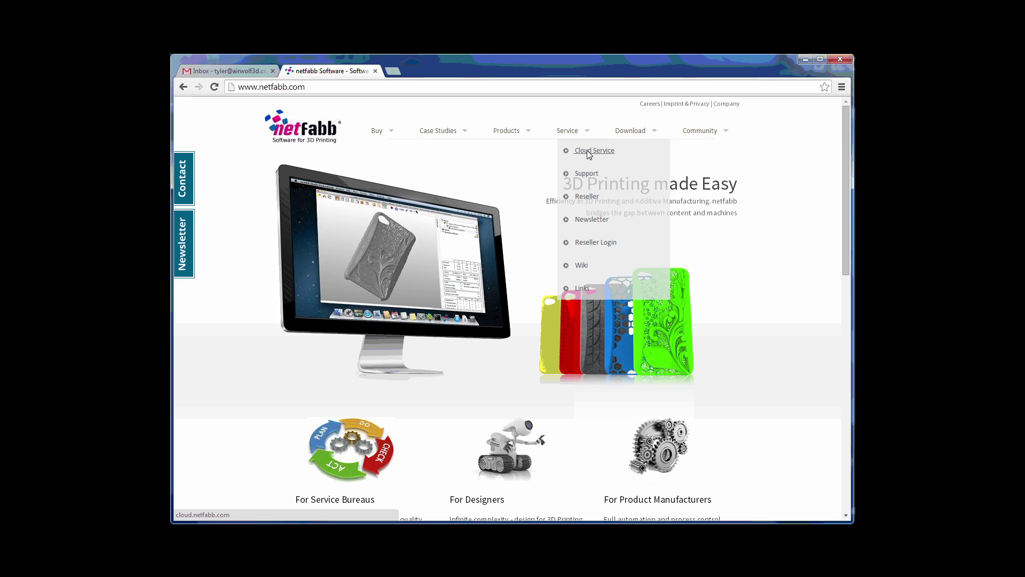
click(588, 152)
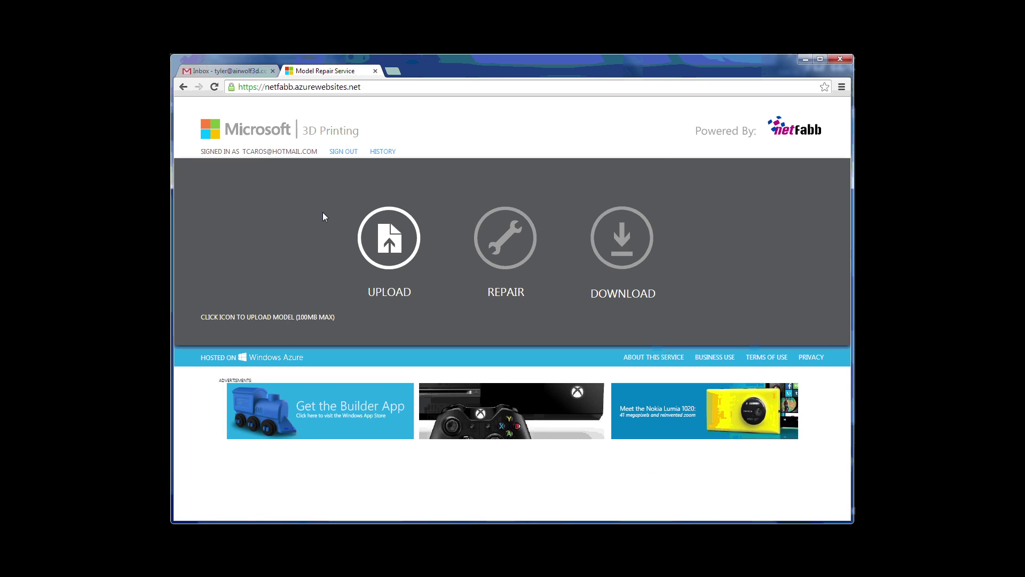
click(393, 229)
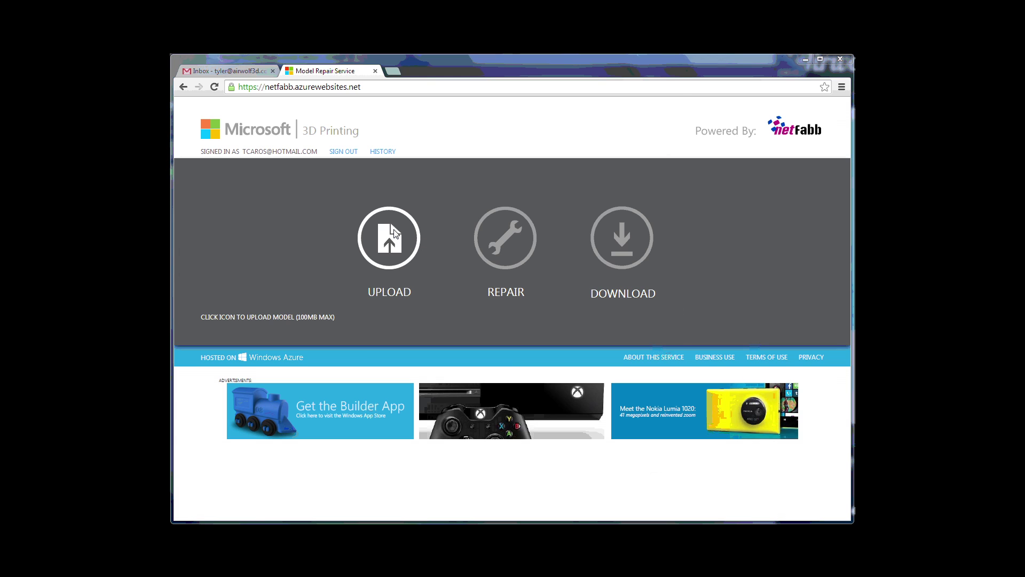
- Upload Block.stl for repair and open the downloaded Block_fixed.stl
drag(530, 128, 535, 236)
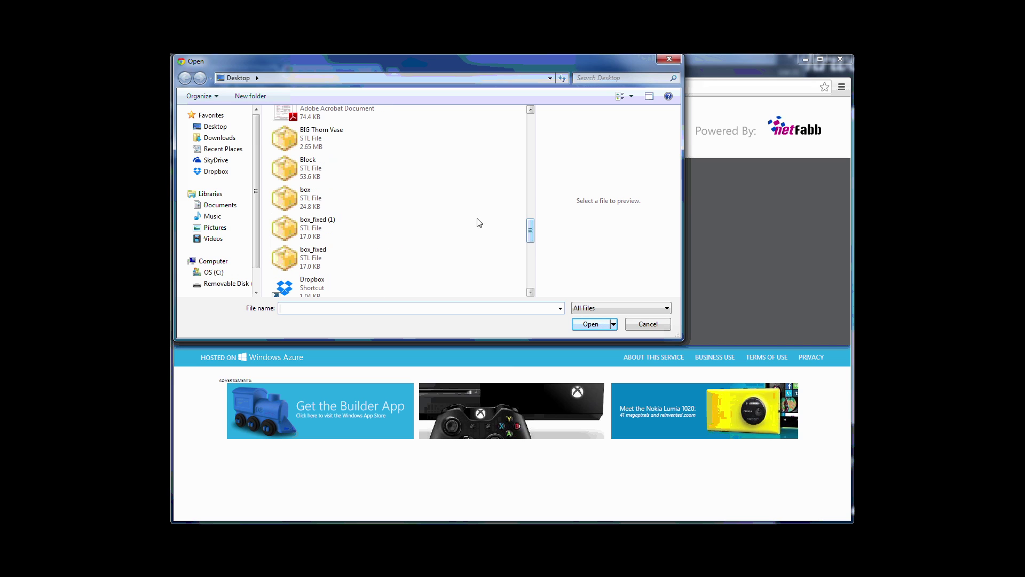
click(320, 168)
click(593, 324)
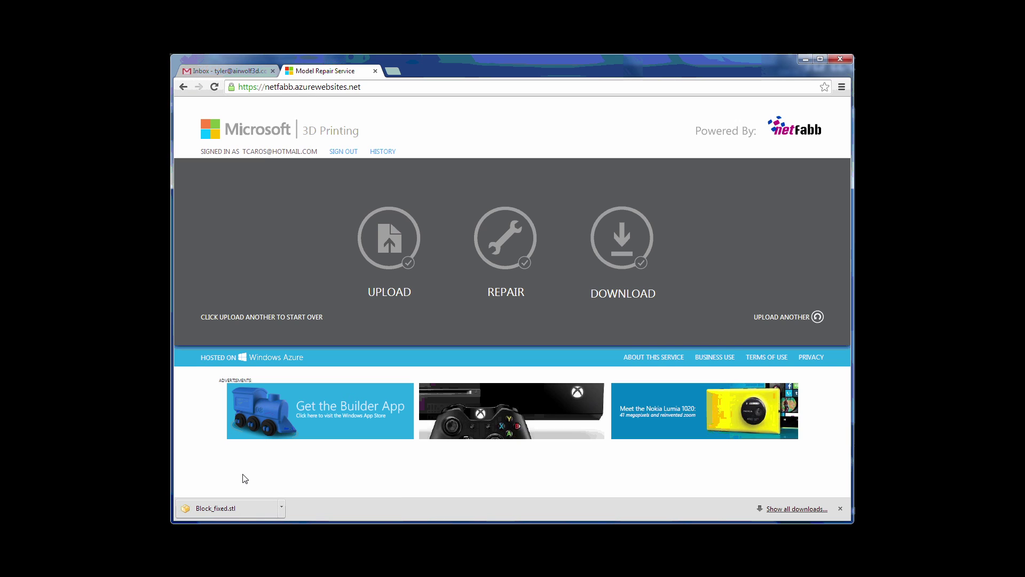
click(238, 509)
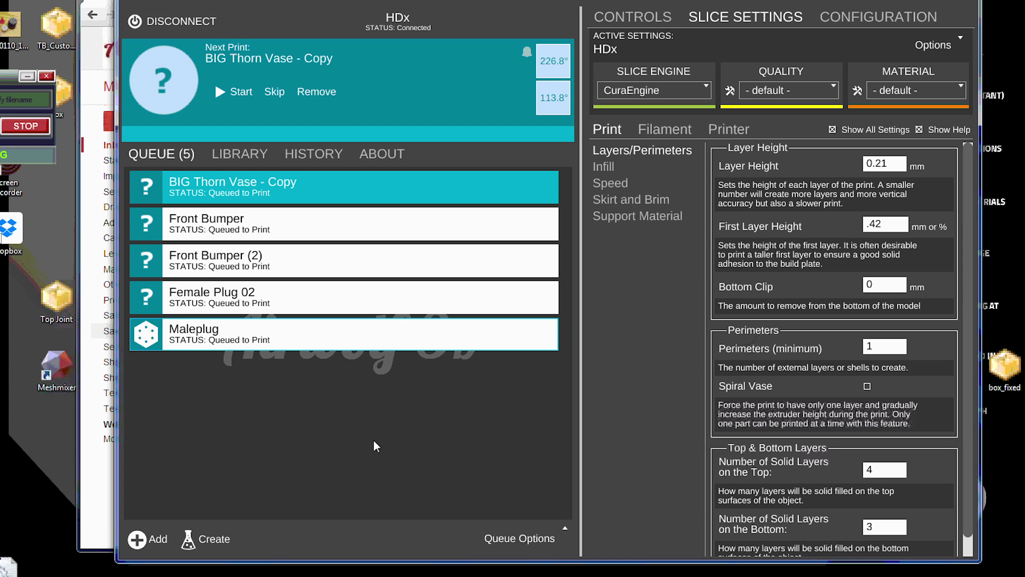
- Add Block_fixed from the Desktop to the MatterControl print queue
click(137, 539)
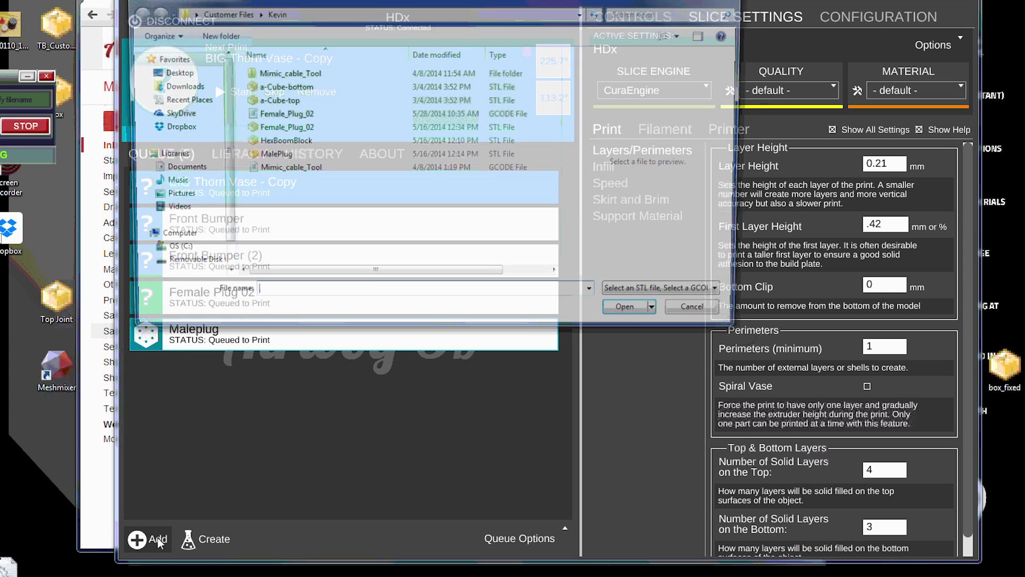
click(172, 71)
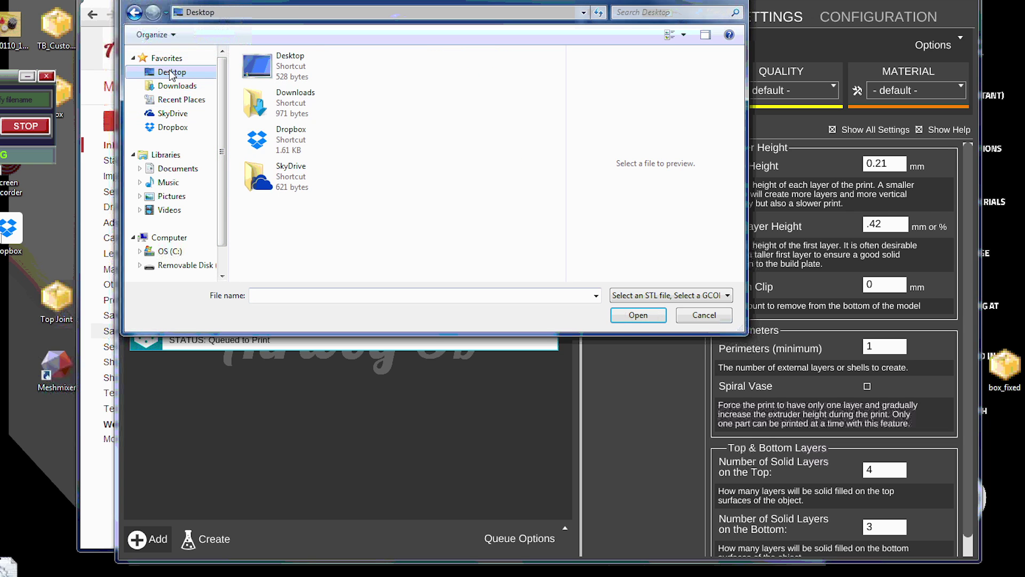
drag(559, 101, 563, 208)
click(311, 174)
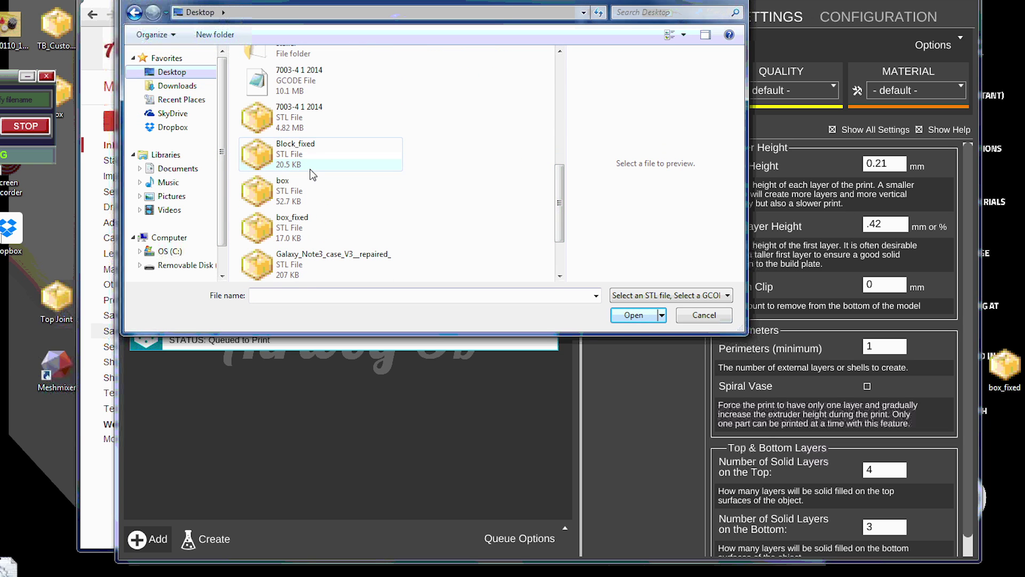
click(635, 316)
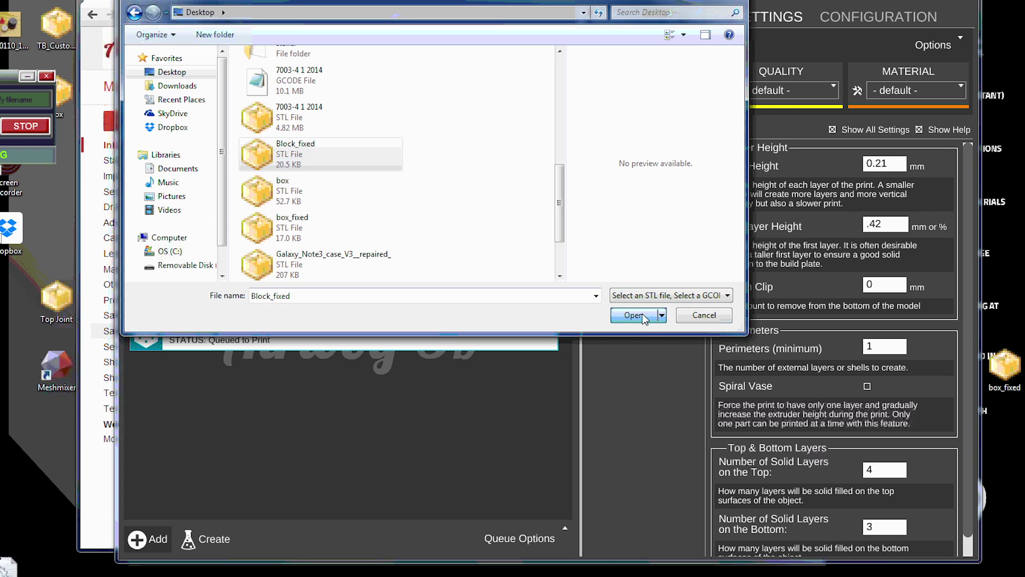
- Make Block Fixed the next print and preview it in 3D
mouse_move(151, 378)
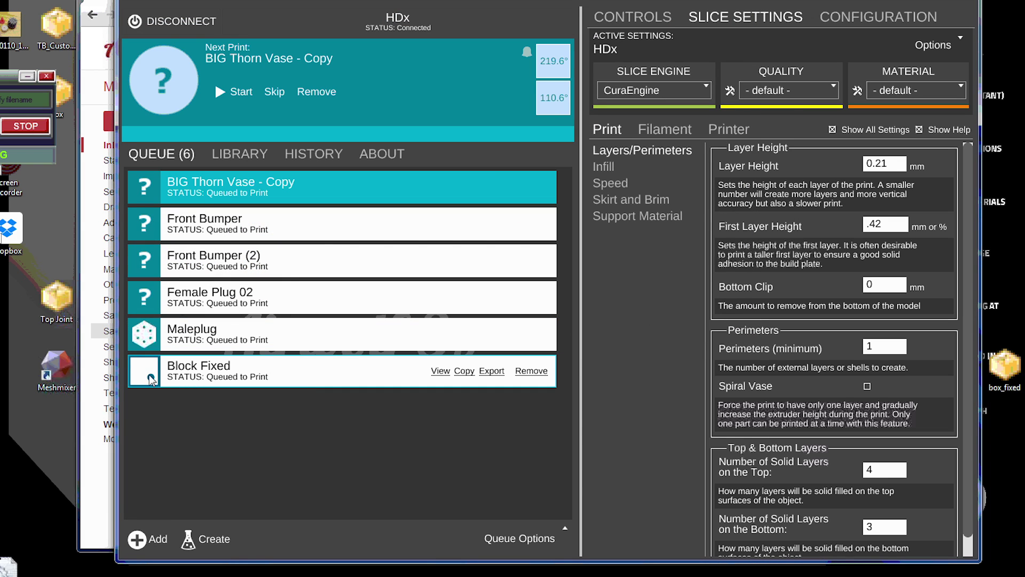
click(164, 371)
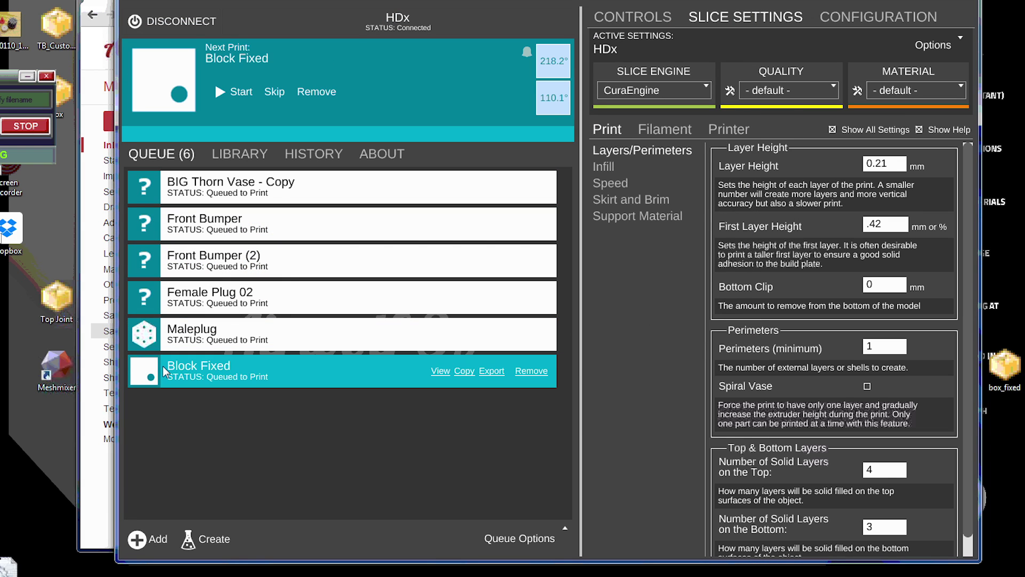
click(150, 370)
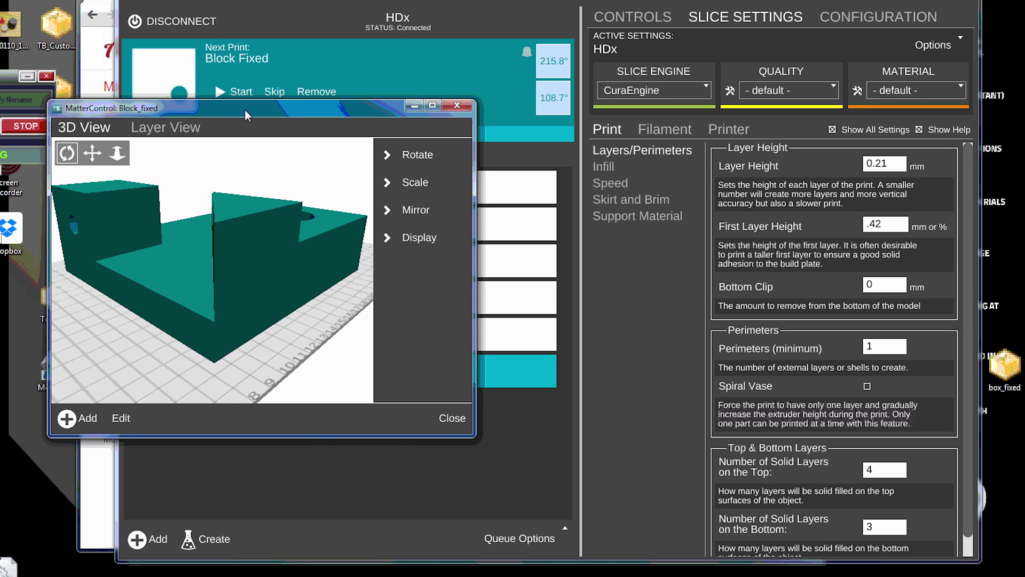
key(Escape)
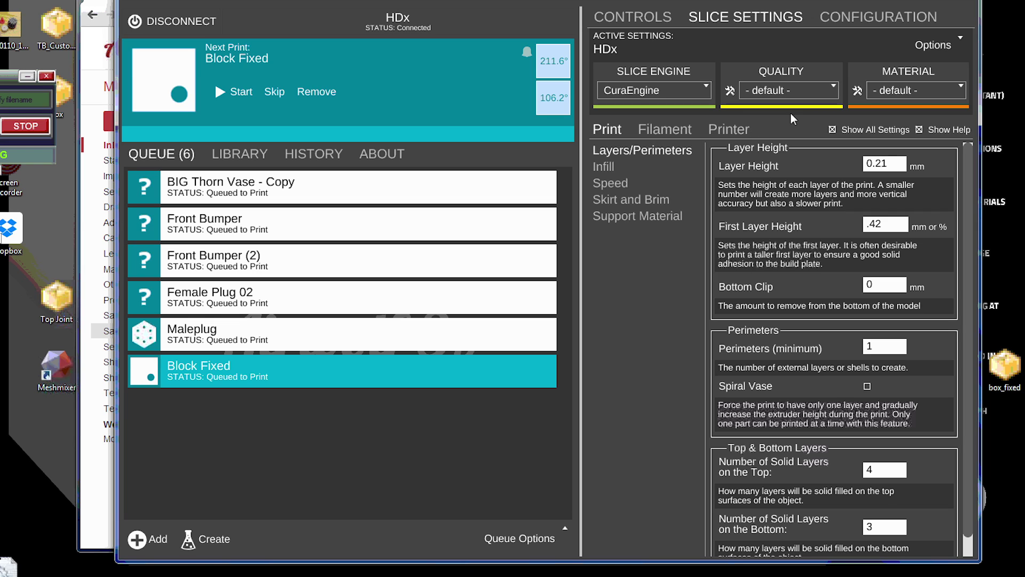
- Choose ABS material with 2 perimeters, 0.2 mm layer height and 0.4 mm first layer
click(938, 91)
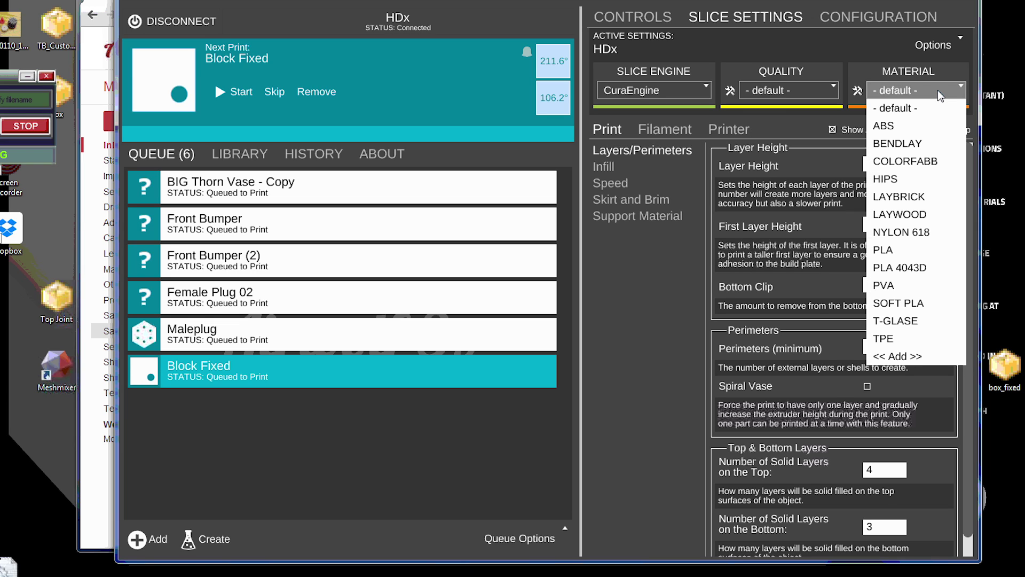
click(896, 128)
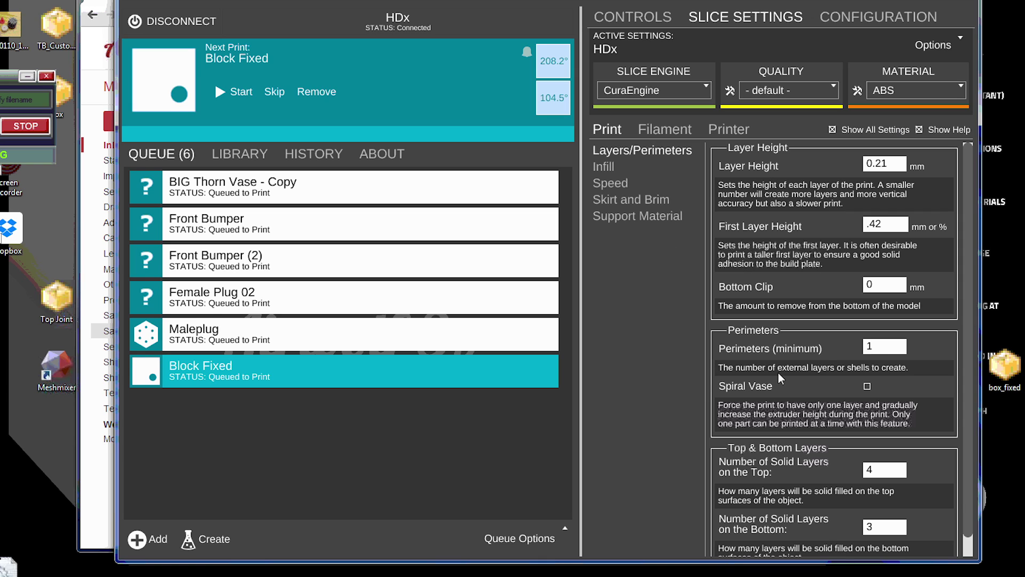
click(870, 347)
text(2)
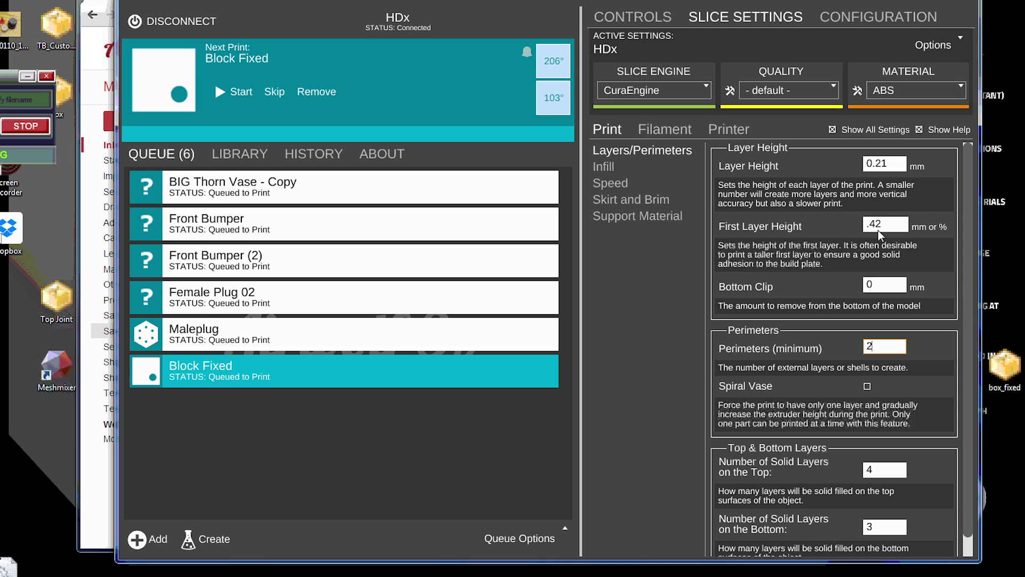
click(887, 164)
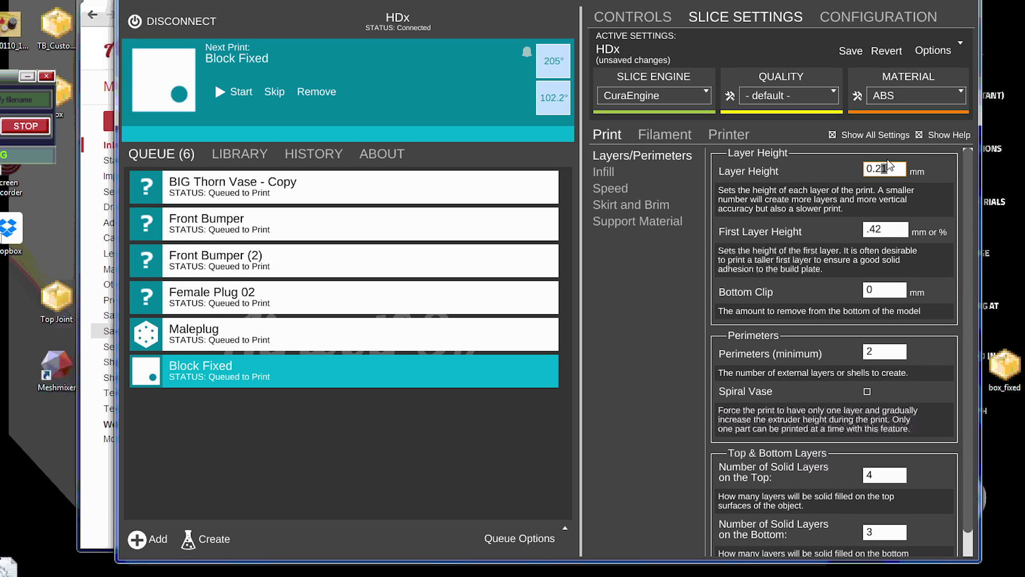
key(BackSpace)
click(885, 230)
key(BackSpace)
click(827, 438)
- Set the infill print speed to 60, review skirt/brim and support settings, then show printer controls
click(595, 172)
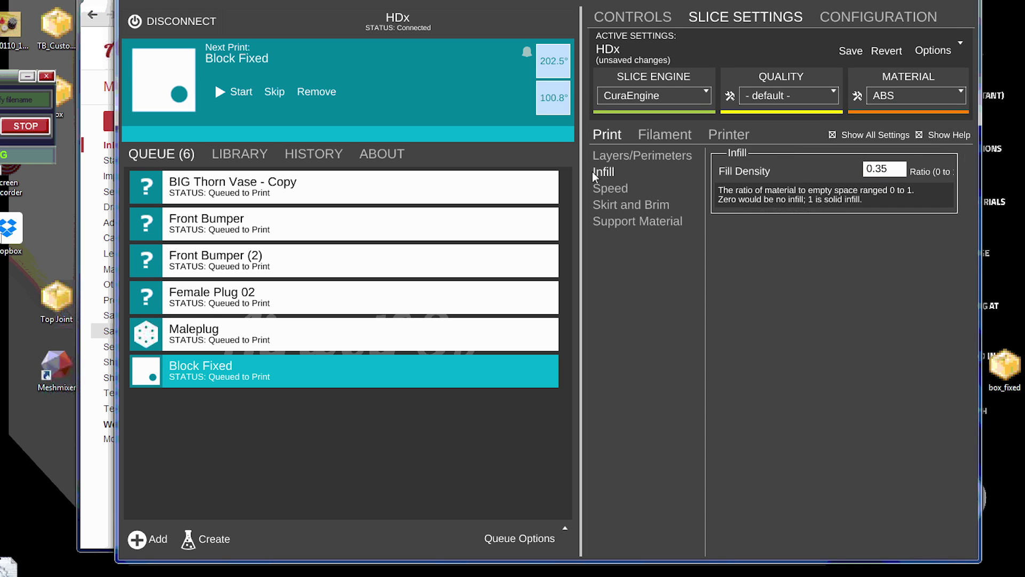
click(604, 188)
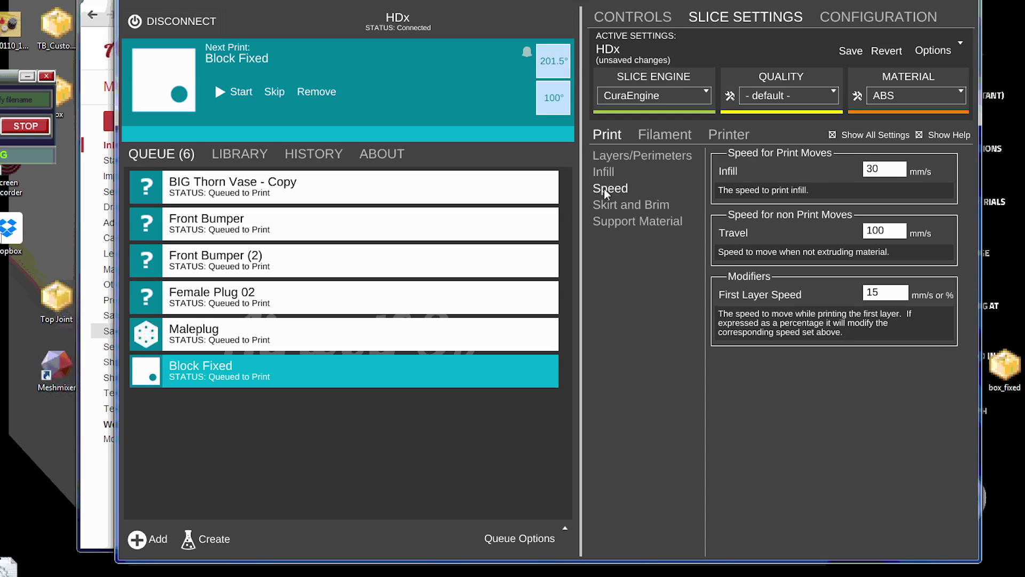
drag(874, 172, 852, 173)
text(60)
click(627, 205)
click(618, 222)
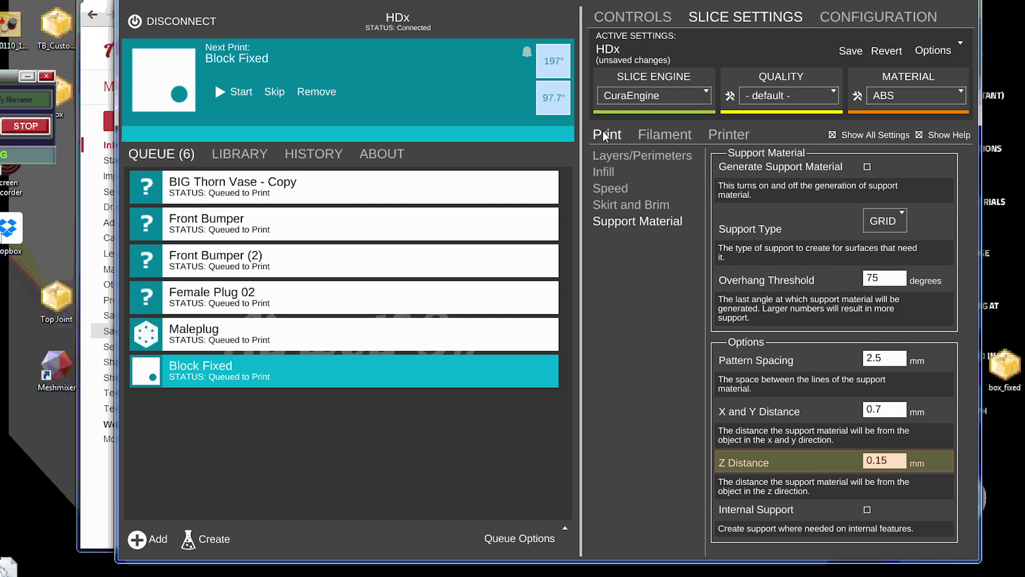
click(633, 16)
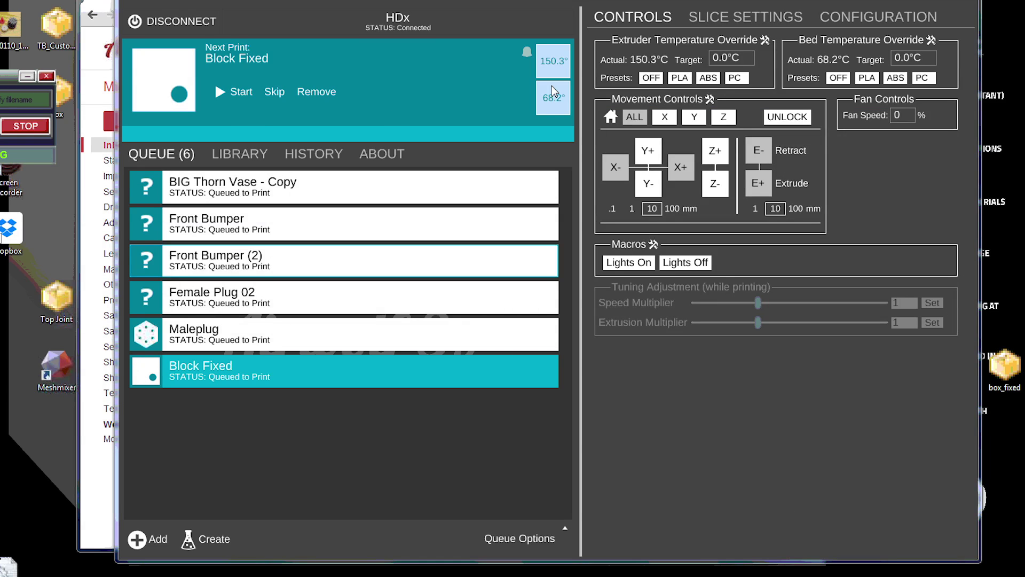
- Preheat the extruder to 240°C and the bed to 120°C with the ABS presets
click(708, 78)
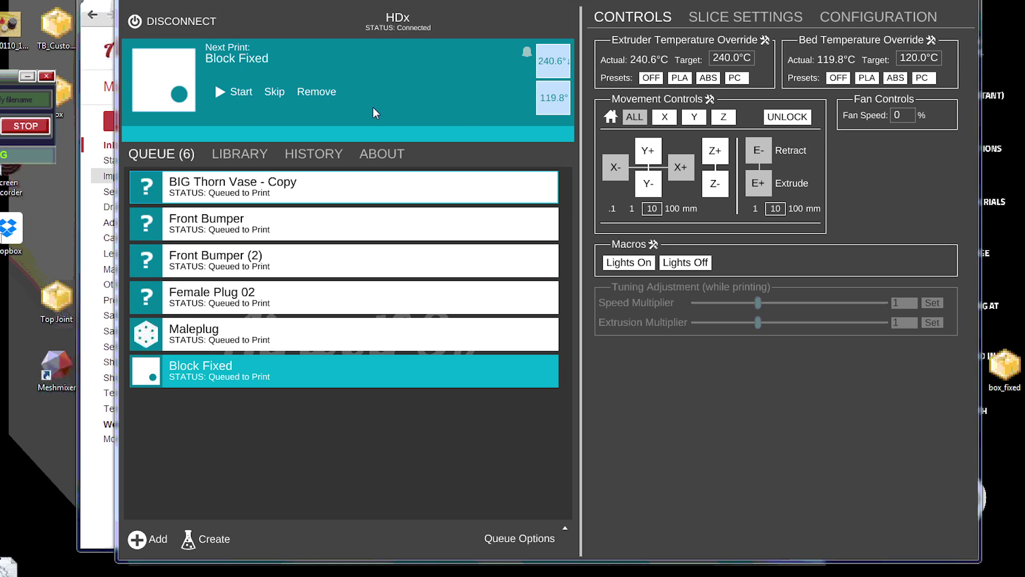
click(235, 92)
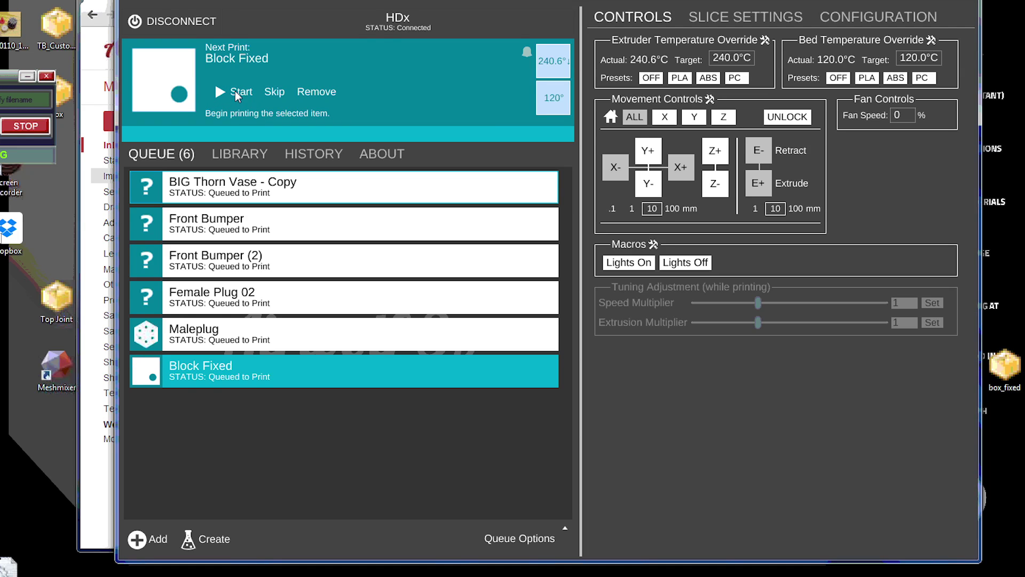
- Start the Block Fixed job from the Next Print header so it slices and prints
click(235, 91)
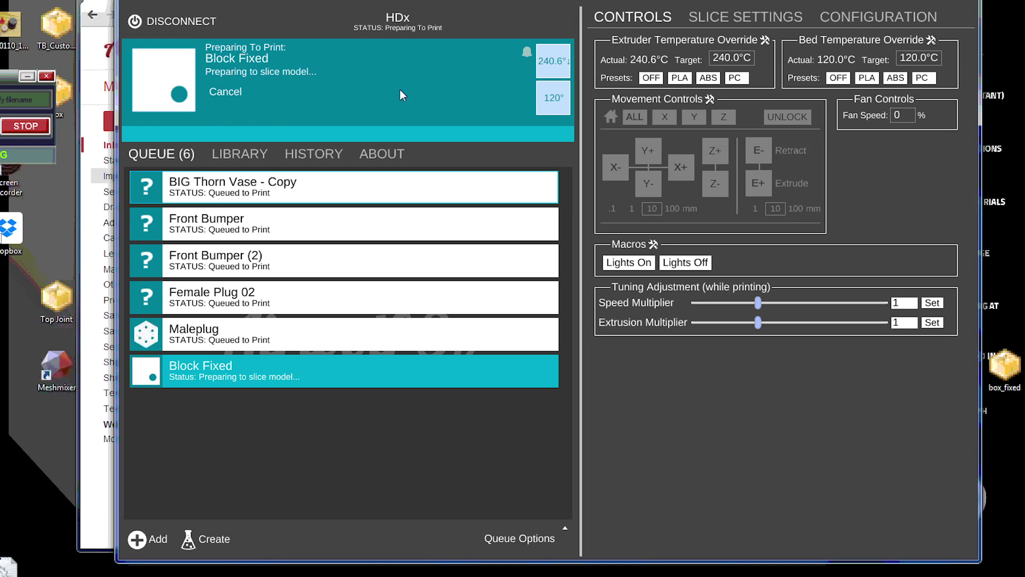